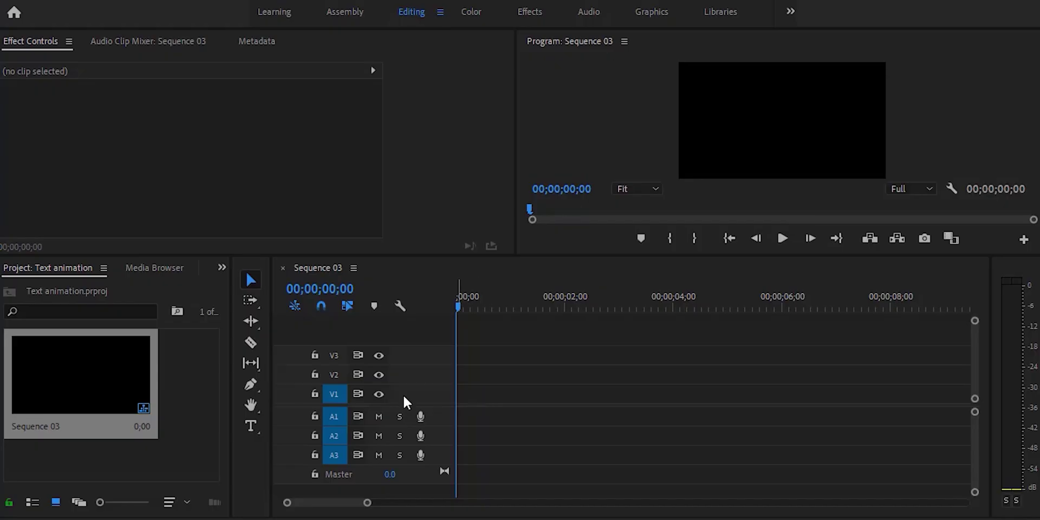
Add a Tahoma Regular title reading 'Hello welcome to my channel' to Sequence 03
click(256, 433)
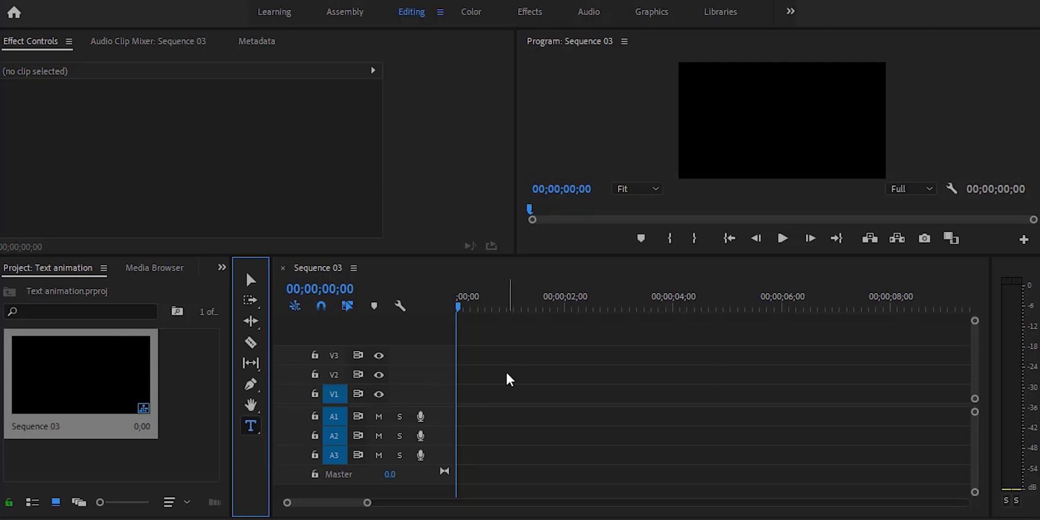
click(722, 114)
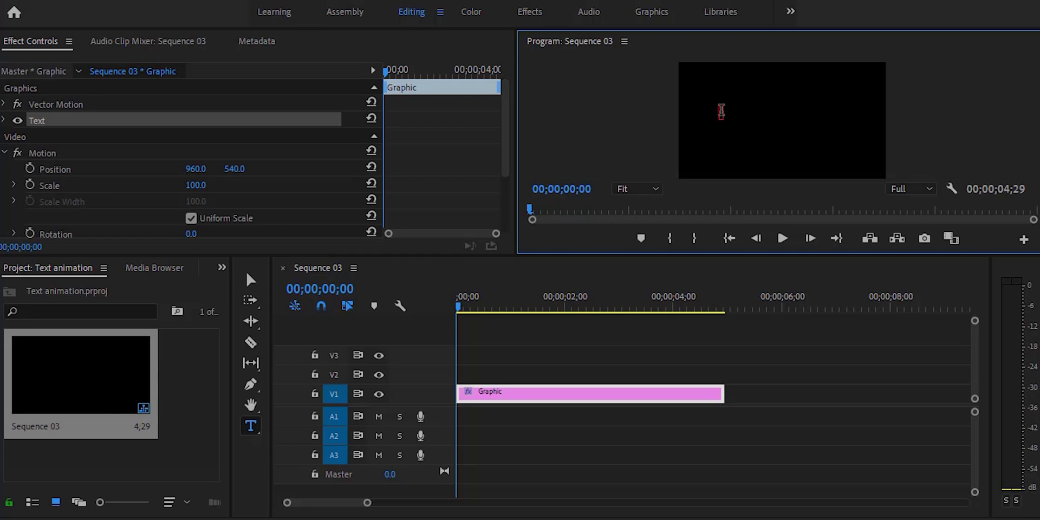
text(Hello wel)
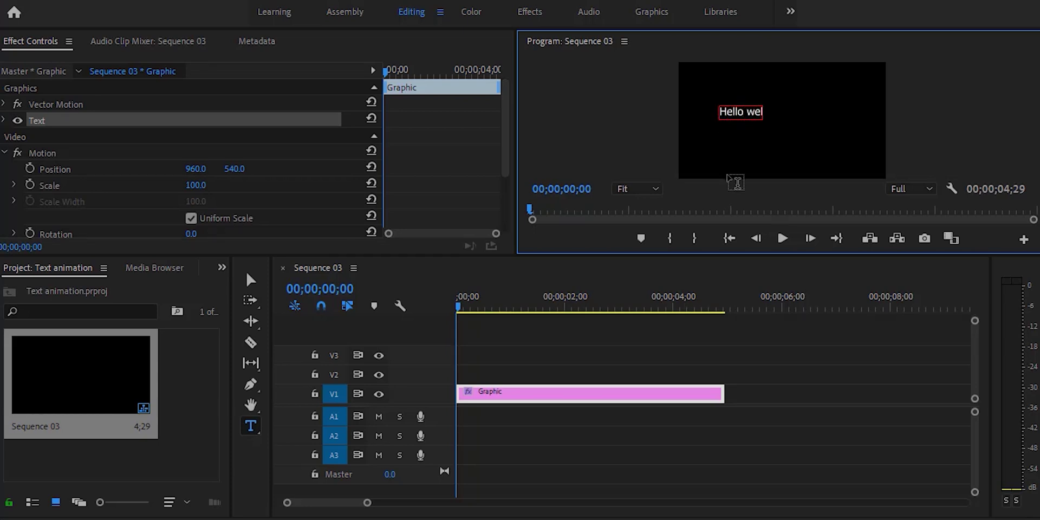
text(come to my channe)
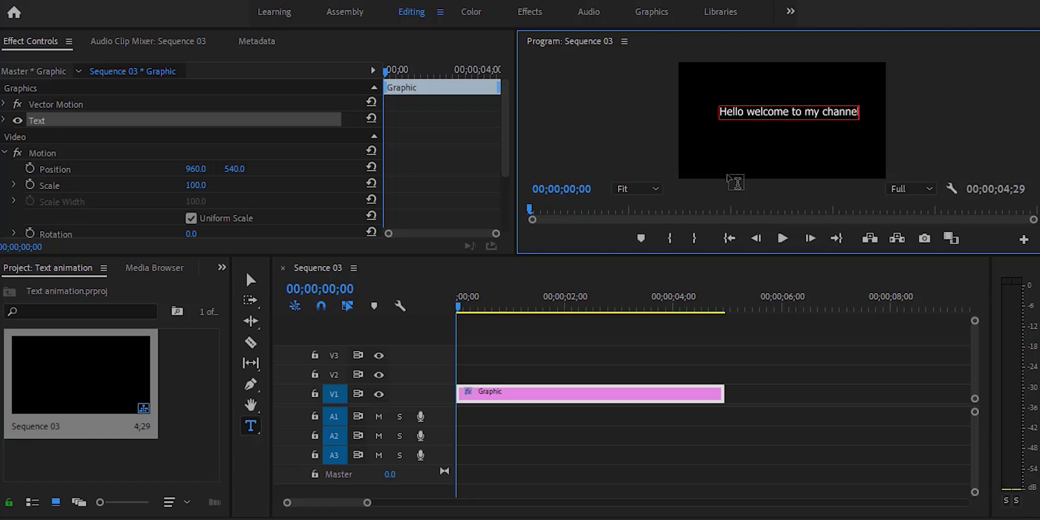
scroll(178, 136, down, 2)
scroll(178, 136, up, 2)
click(3, 122)
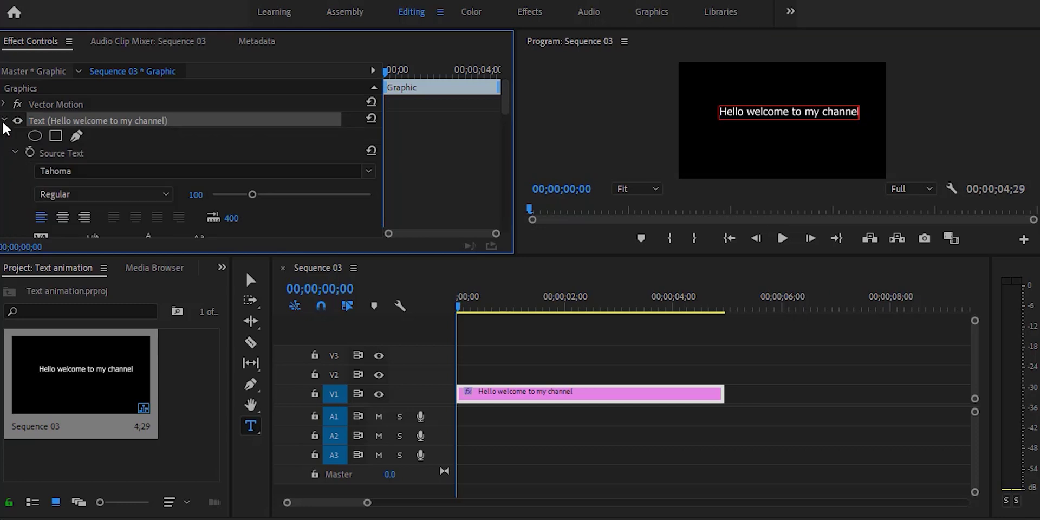
Draw a closed four-point freeform mask tightly around the title text, working at 25% zoom
click(76, 135)
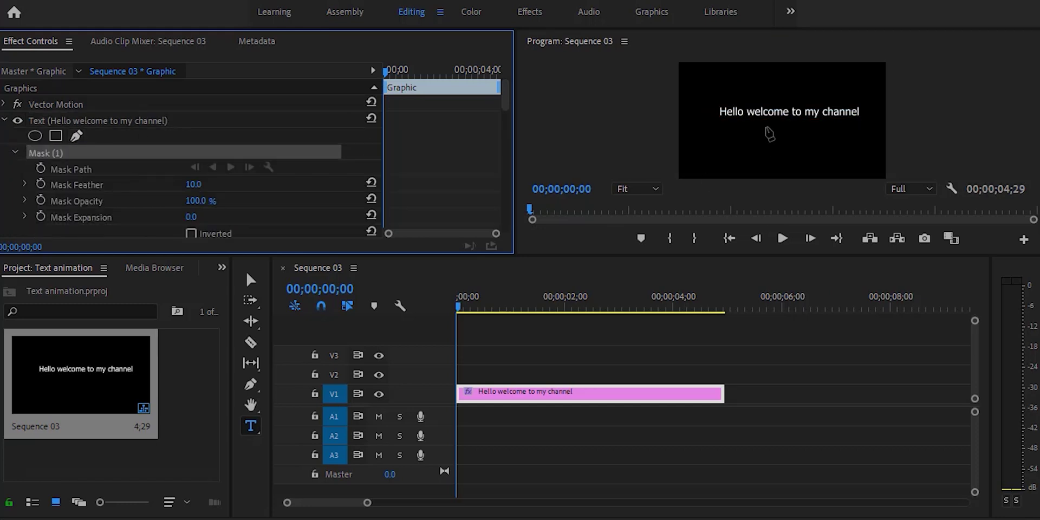
click(681, 102)
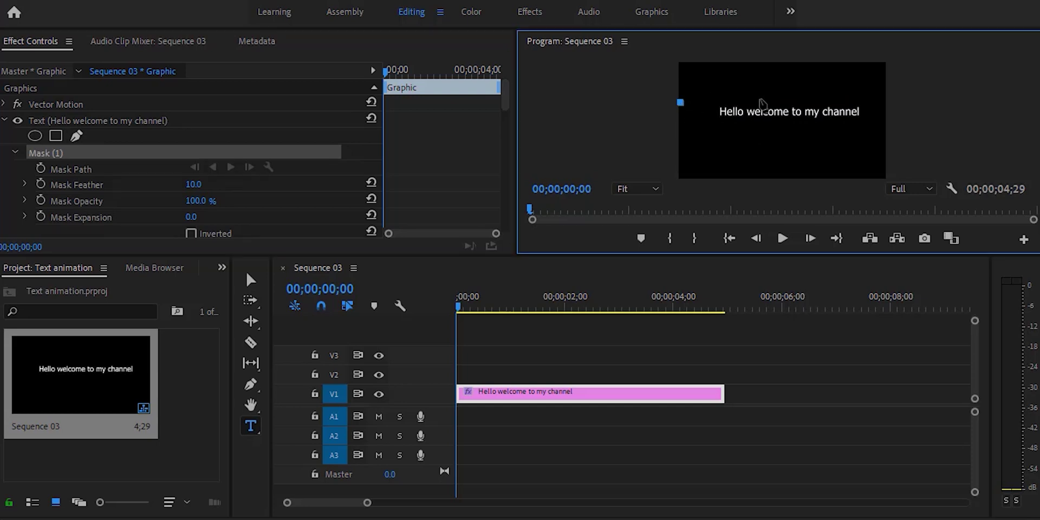
click(886, 103)
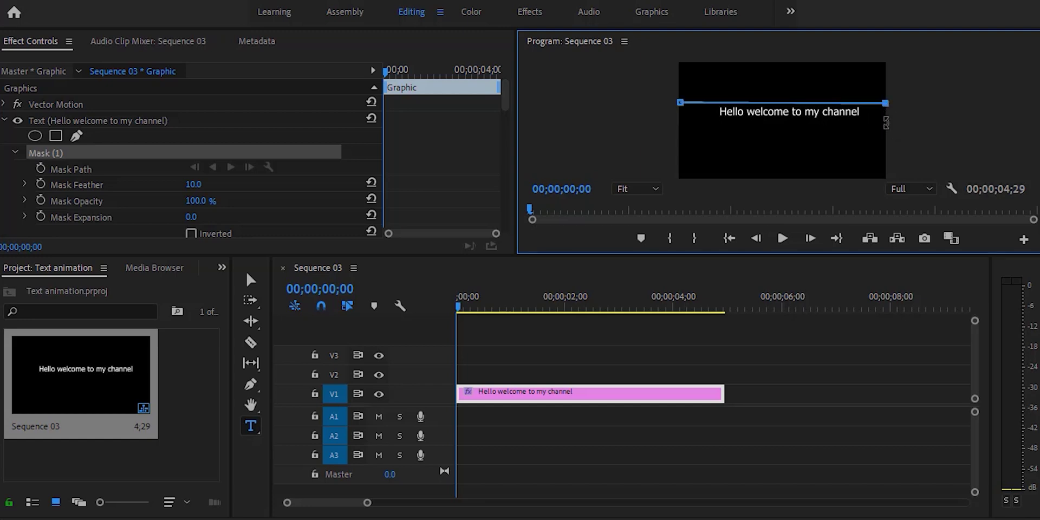
click(635, 188)
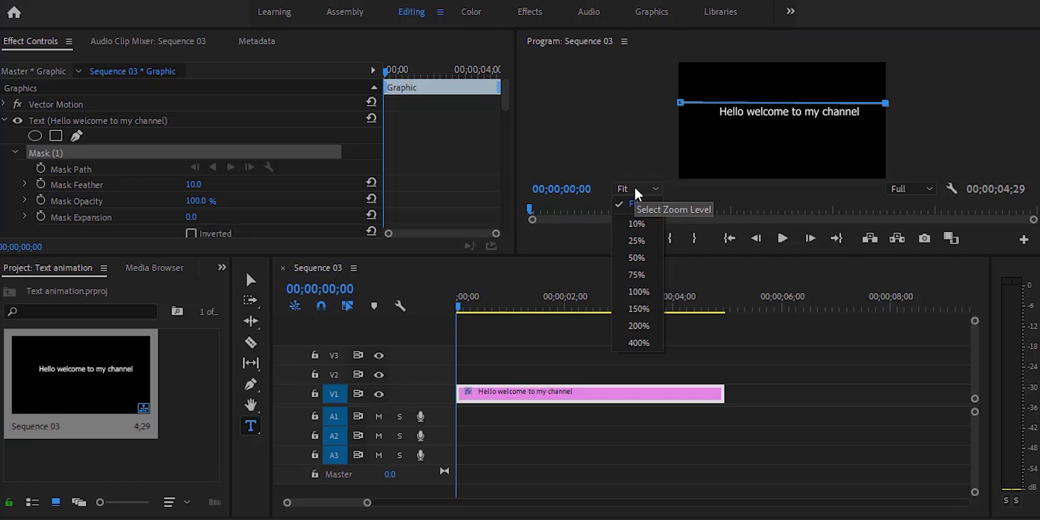
click(637, 241)
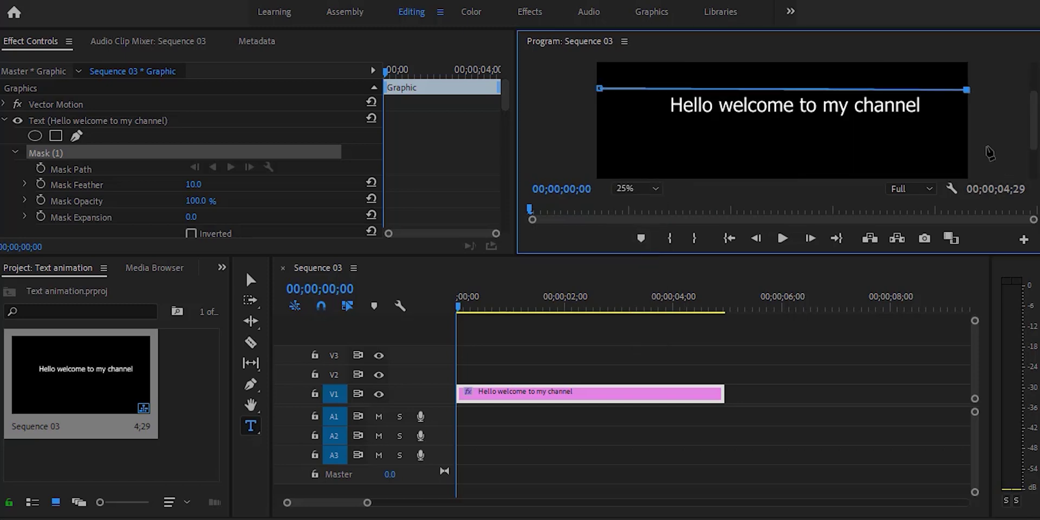
click(968, 120)
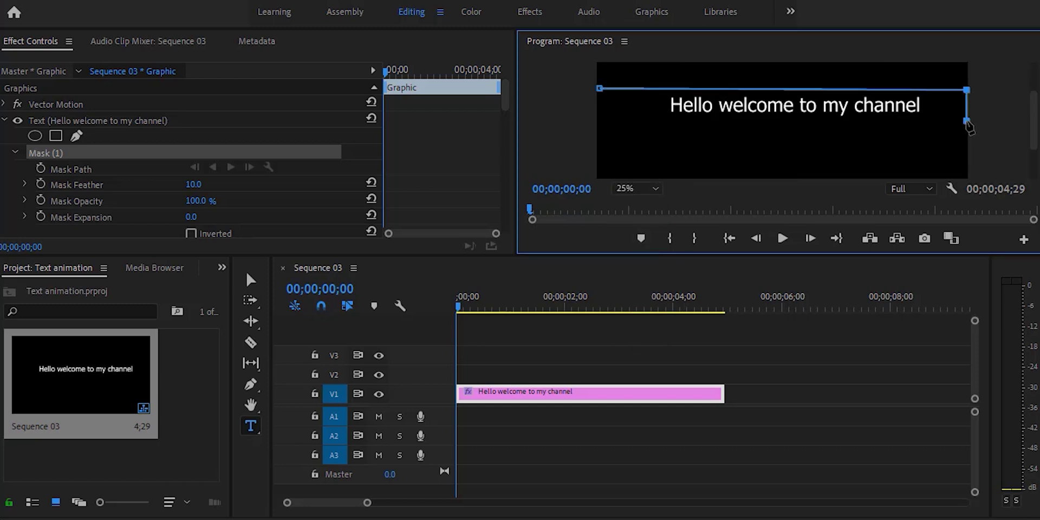
click(597, 123)
click(600, 88)
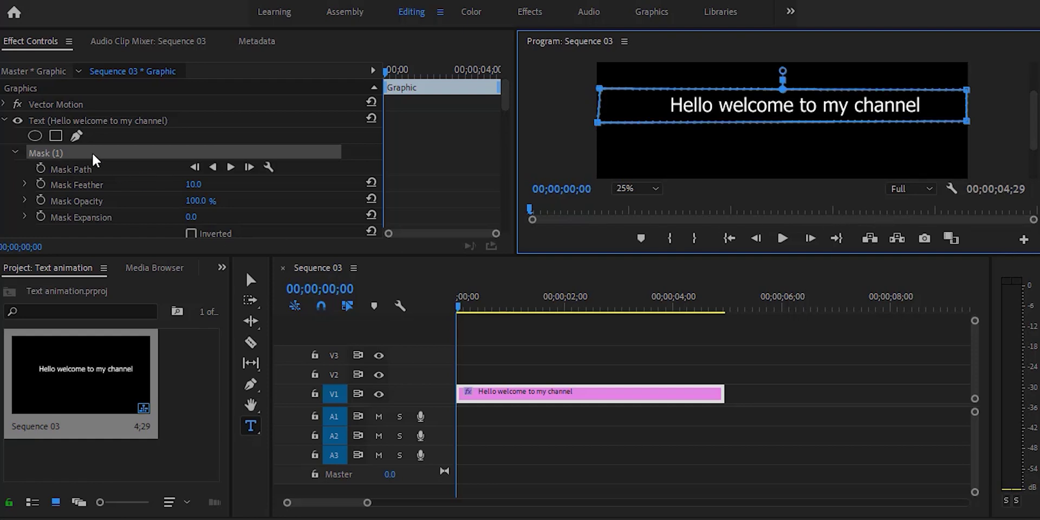
Set the Program monitor zoom back to Fit
scroll(293, 143, down, 6)
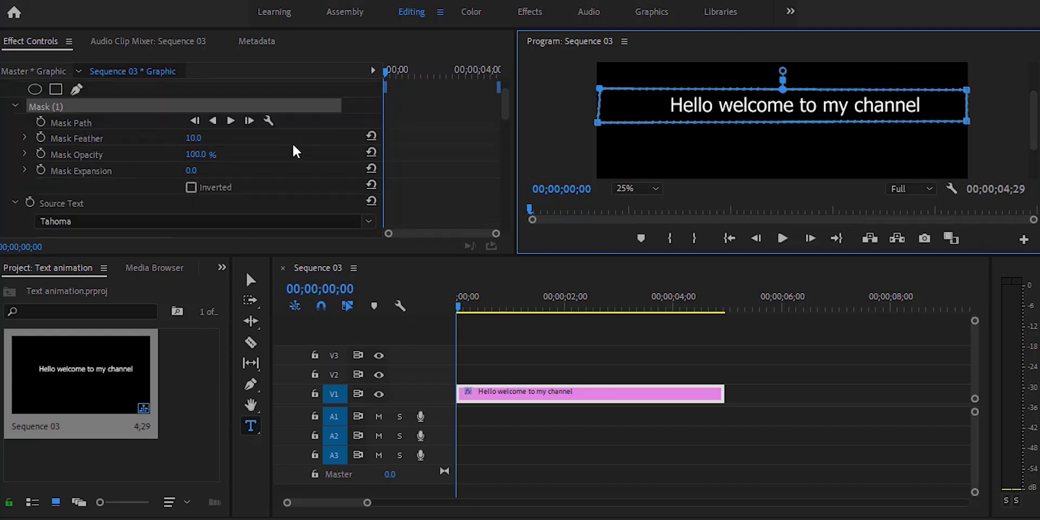
scroll(296, 145, down, 4)
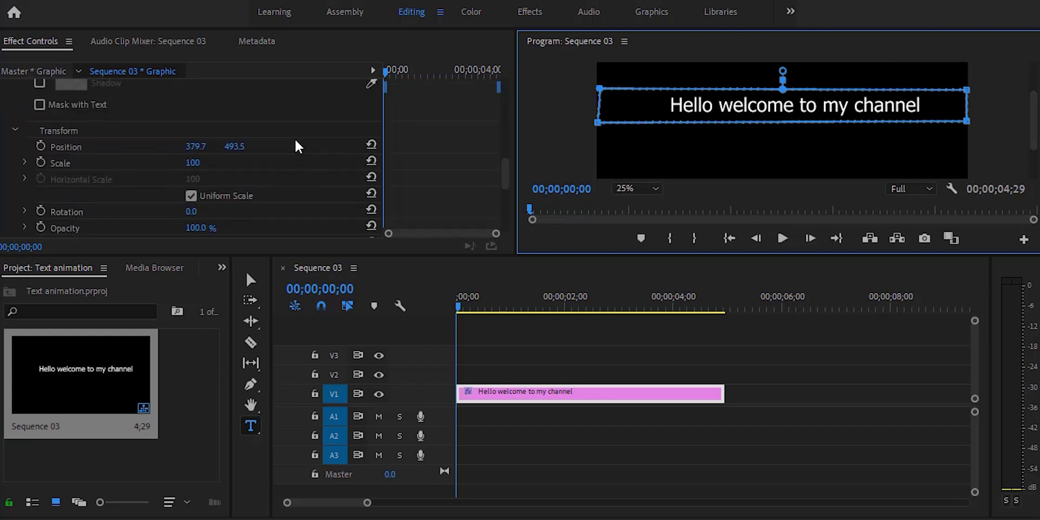
click(634, 188)
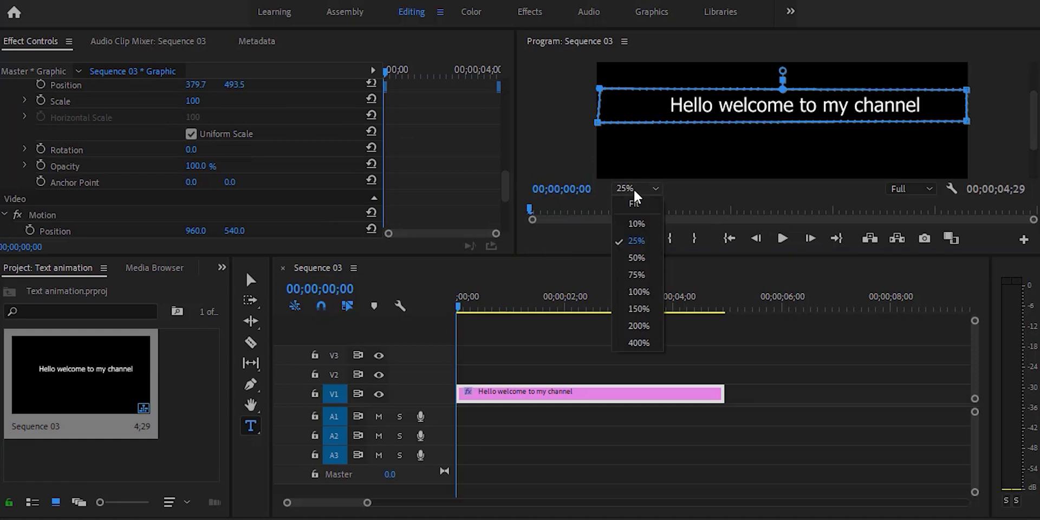
click(656, 205)
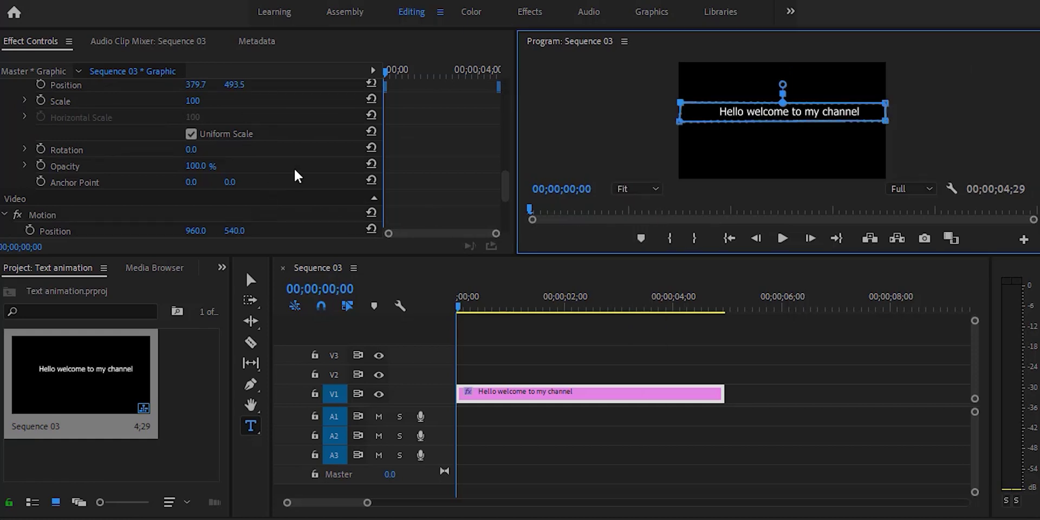
scroll(295, 169, down, 2)
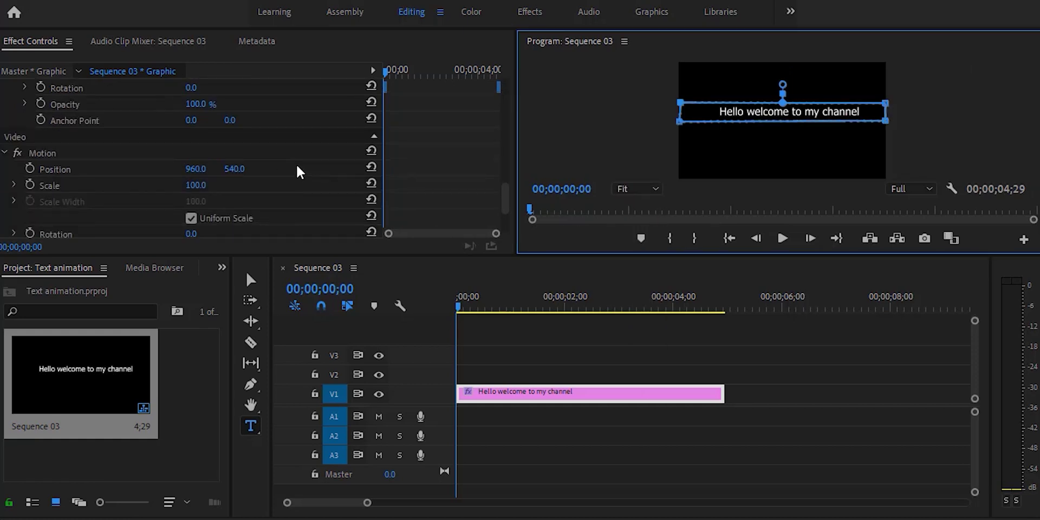
Start Position keyframing and move the title down out of the mask at the clip's first frame
scroll(297, 167, up, 3)
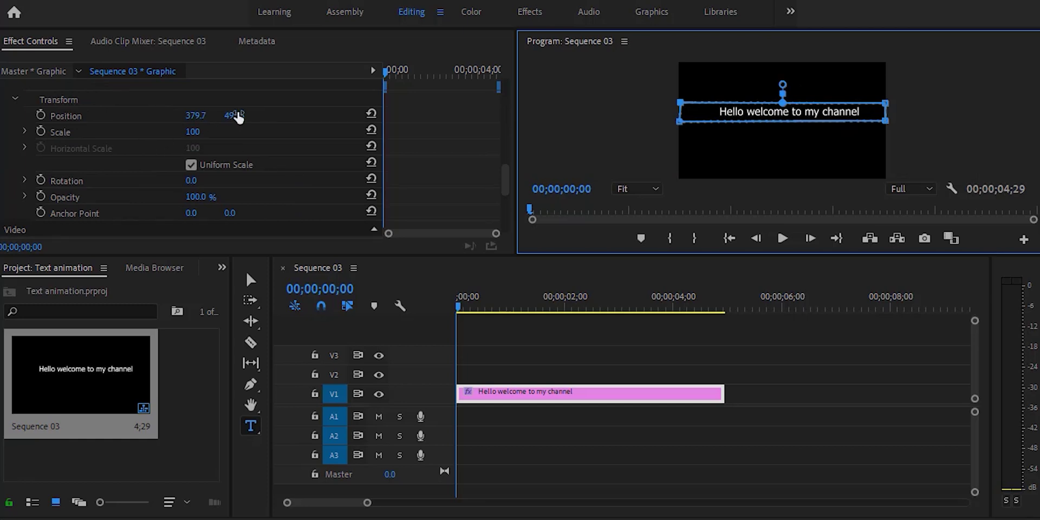
click(291, 152)
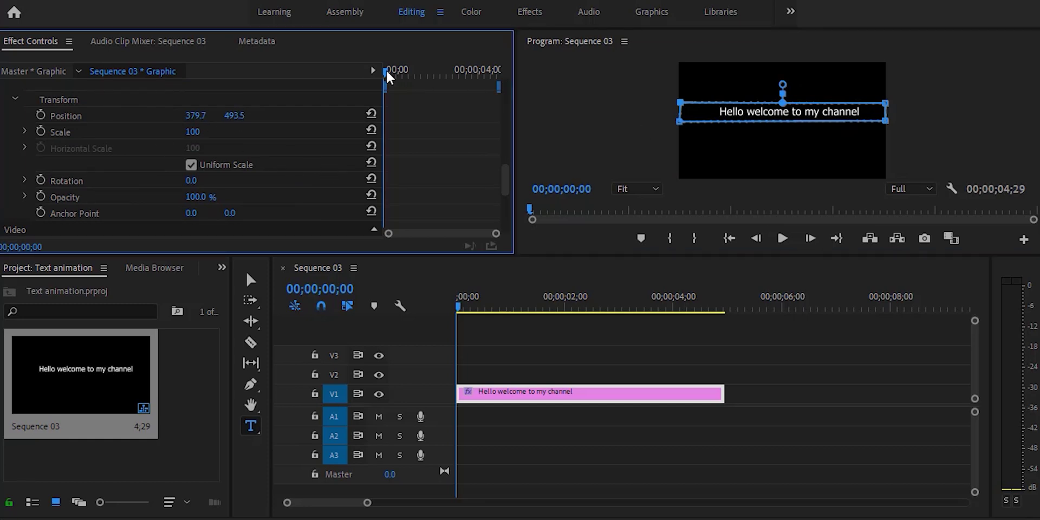
drag(386, 69, 394, 71)
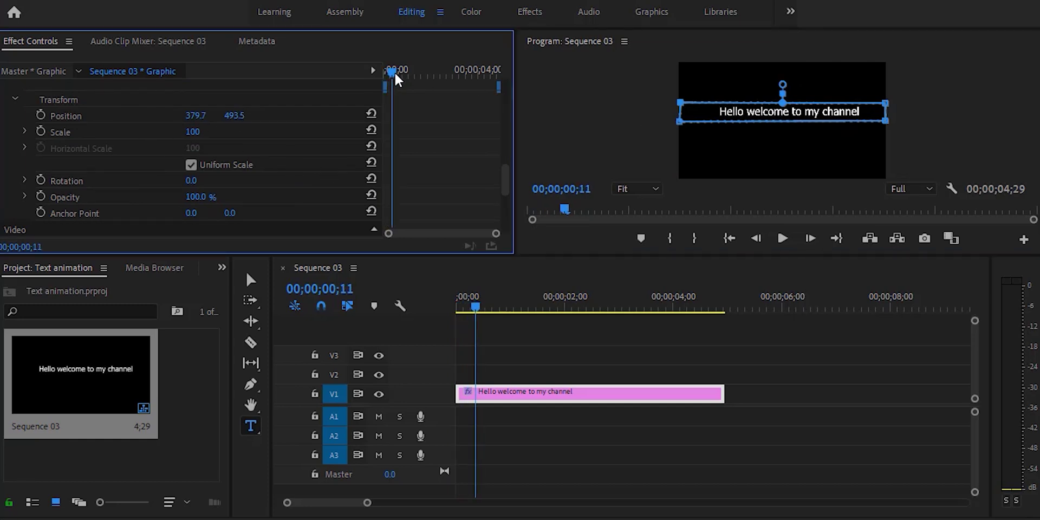
click(38, 113)
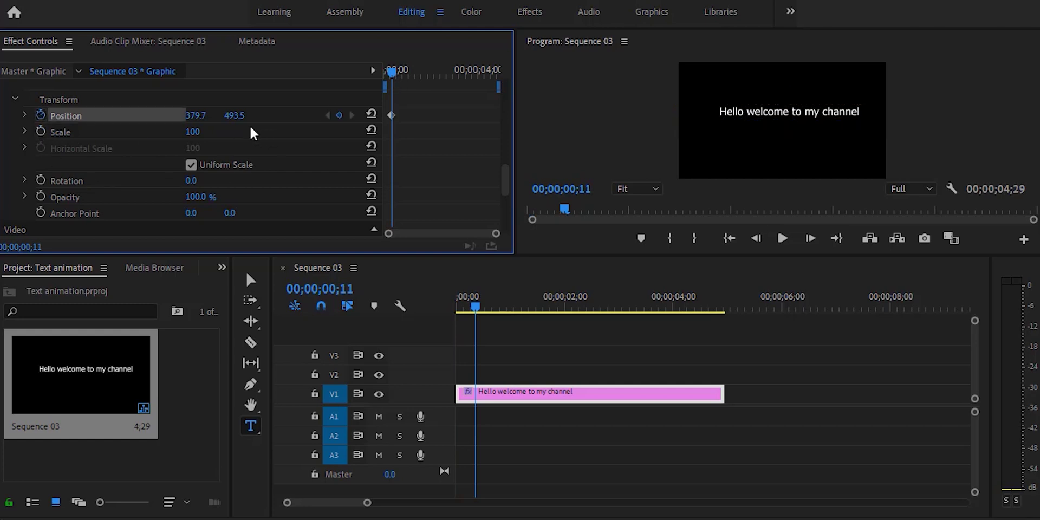
drag(389, 70, 327, 74)
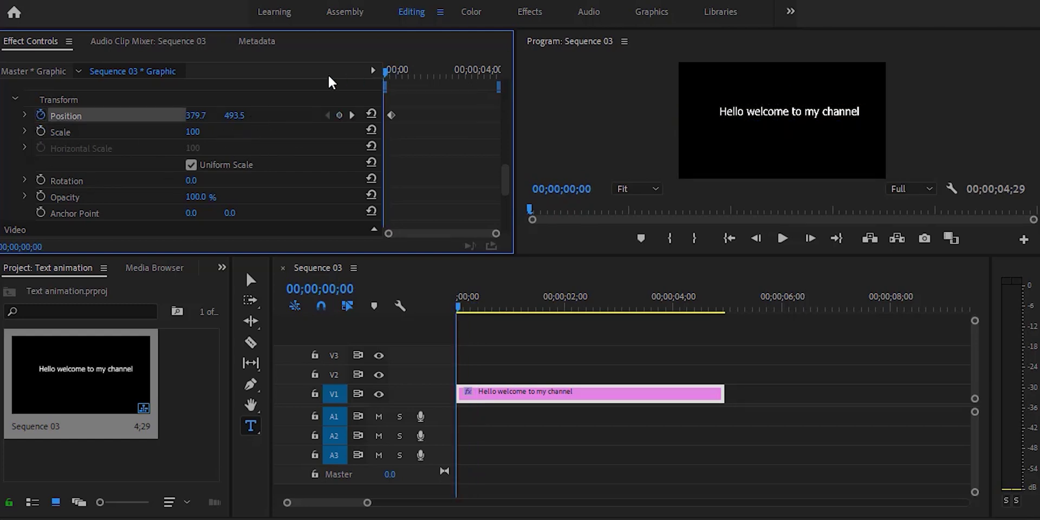
drag(223, 115, 294, 115)
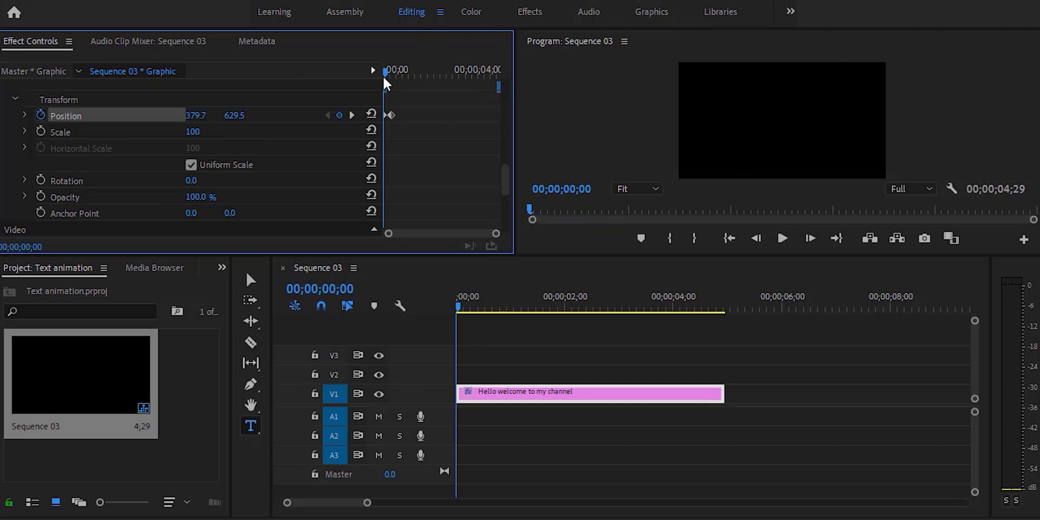
Keyframe Position at 00;00;03;21 to hold the title, then raise it out of frame at 00;00;03;28
drag(386, 70, 471, 72)
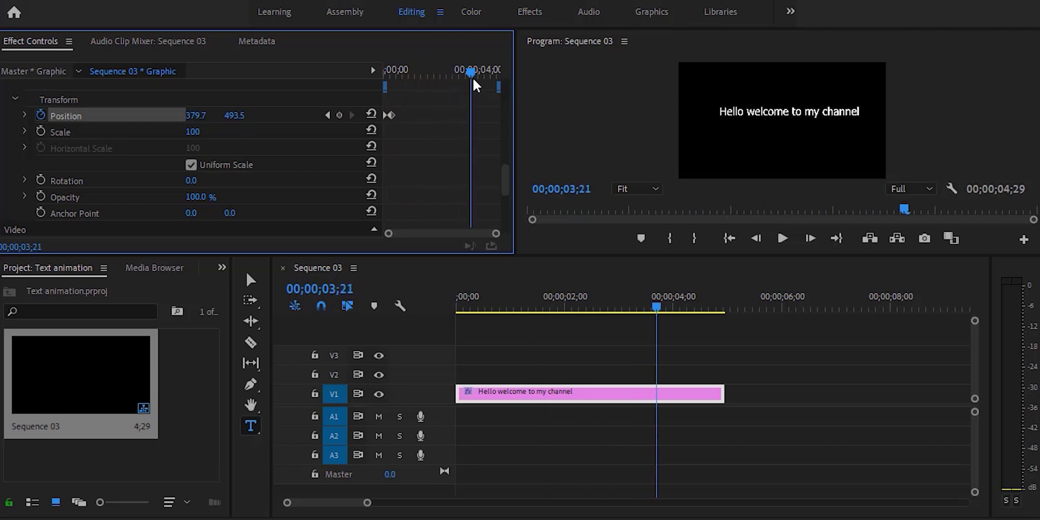
click(340, 115)
drag(474, 68, 478, 72)
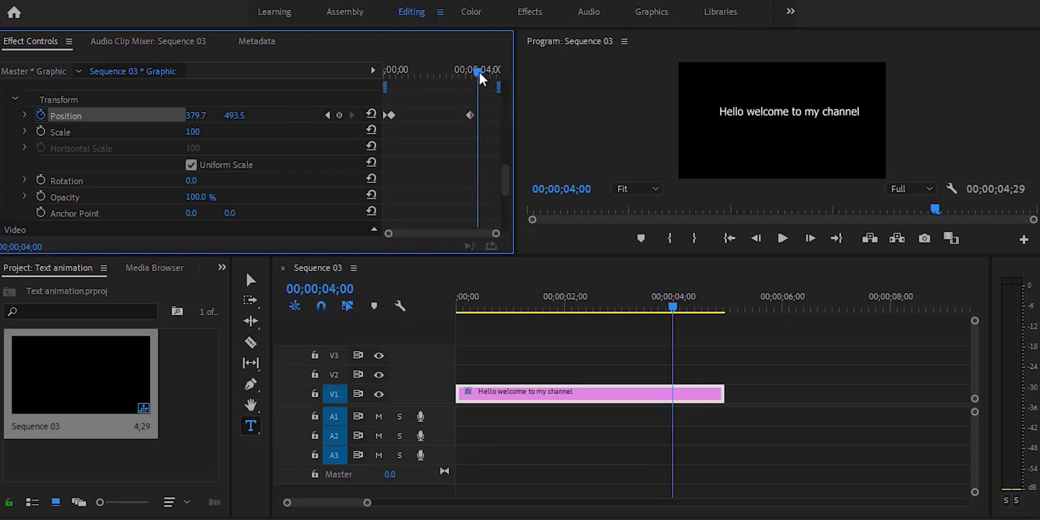
drag(480, 72, 476, 71)
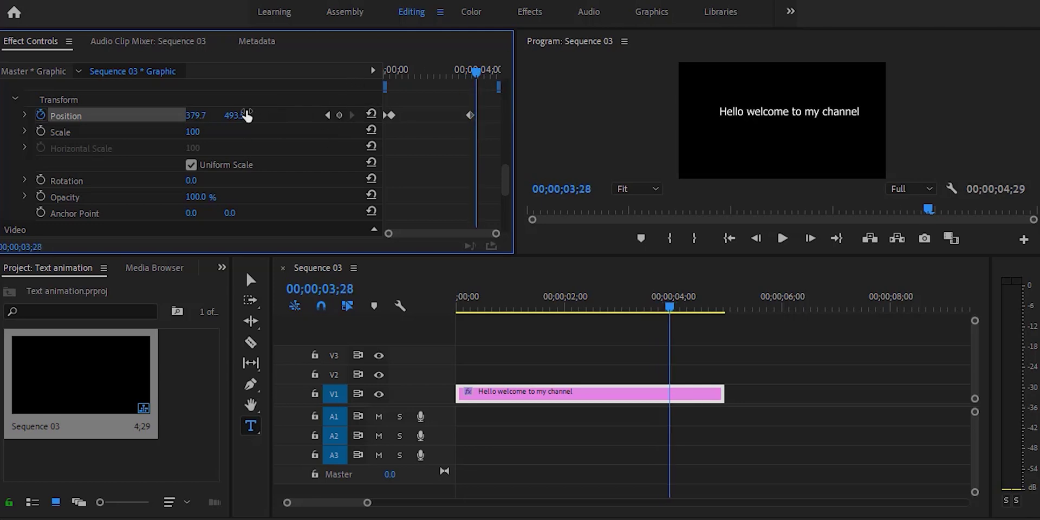
drag(247, 115, 182, 116)
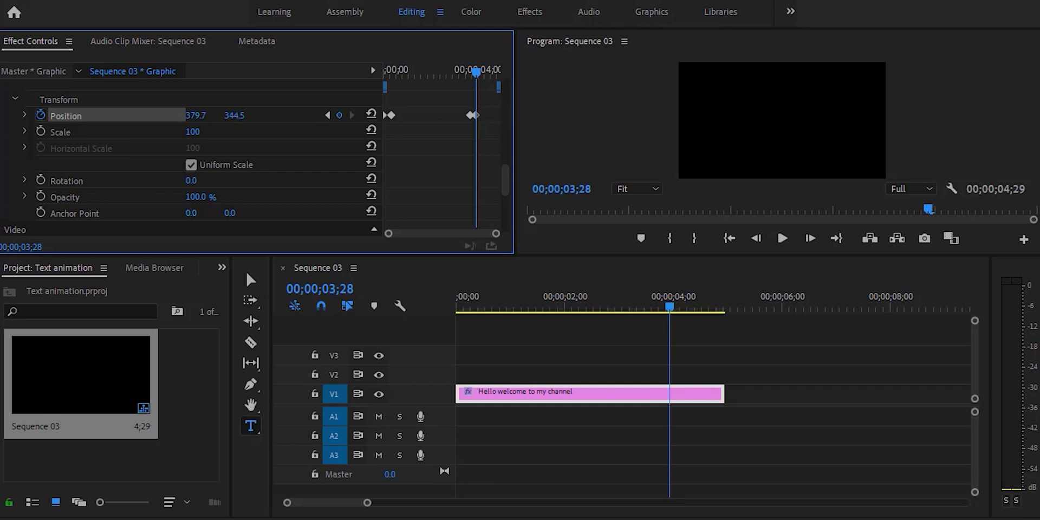
click(664, 303)
key(Home)
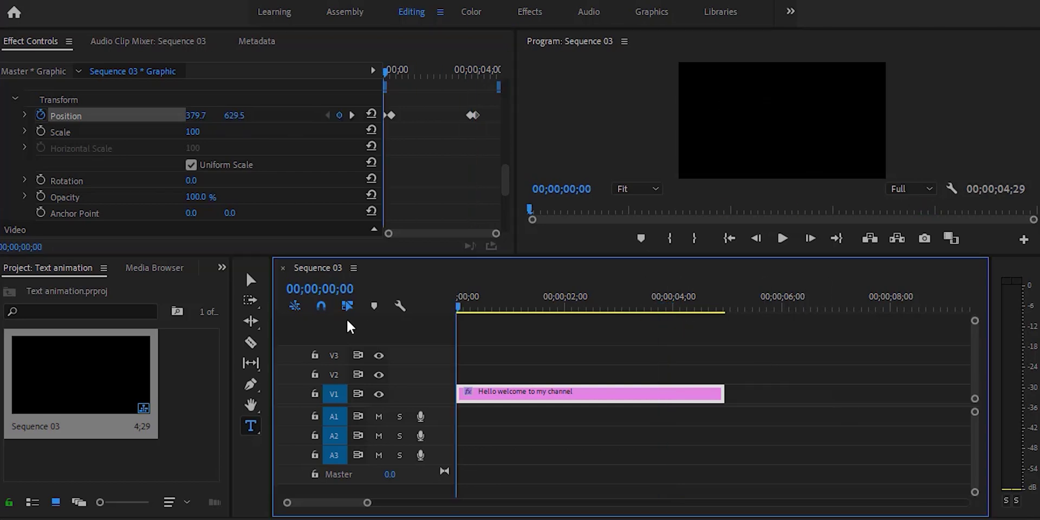
key(space)
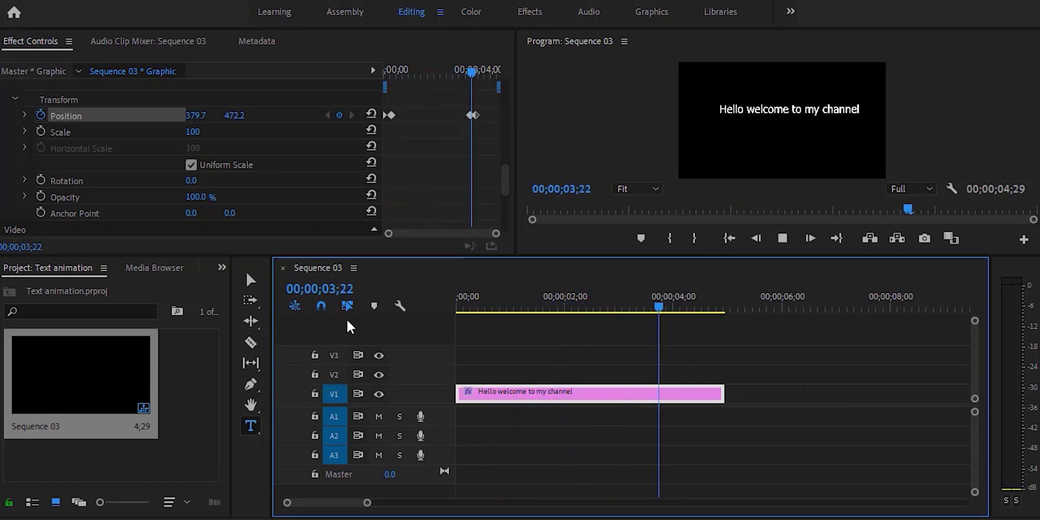
key(space)
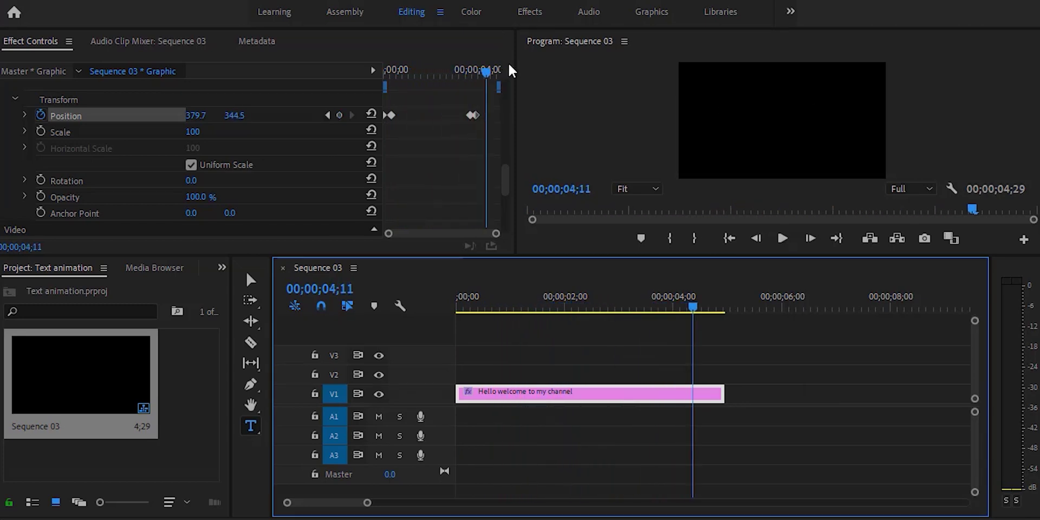
drag(484, 73, 339, 78)
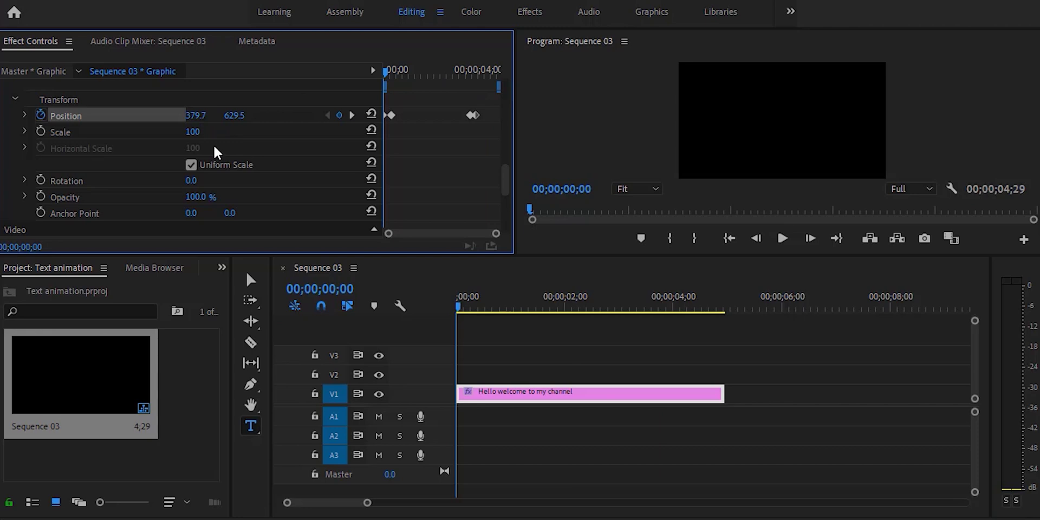
drag(382, 69, 331, 82)
Reveal the Position velocity graph and drag the keyframes' Bezier handles into a smooth ease
scroll(445, 182, up, 2)
scroll(446, 182, down, 1)
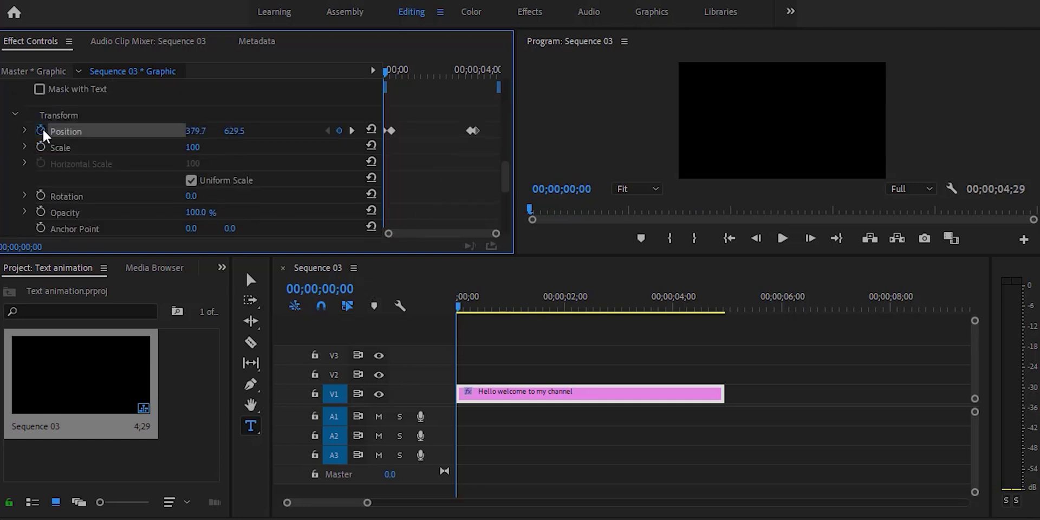
click(23, 132)
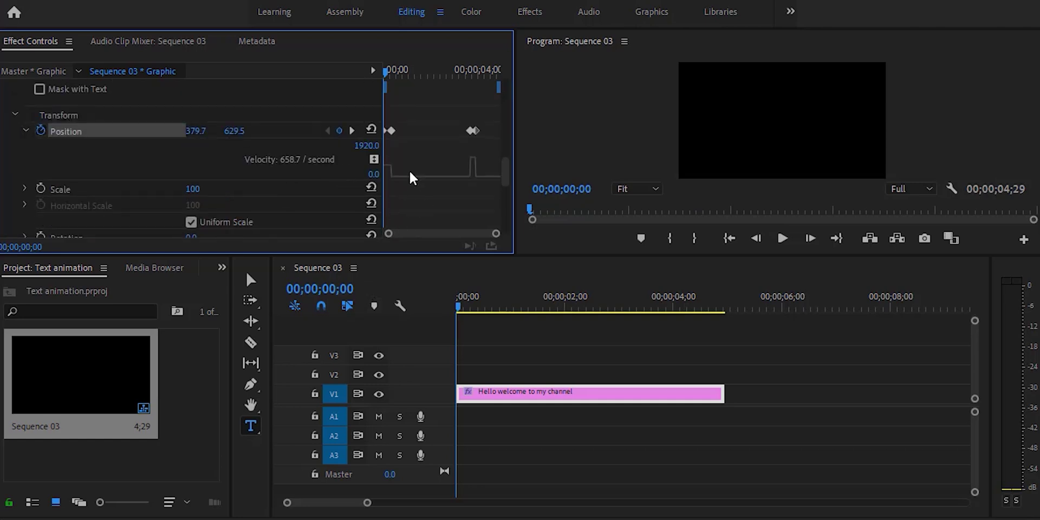
drag(494, 234, 466, 244)
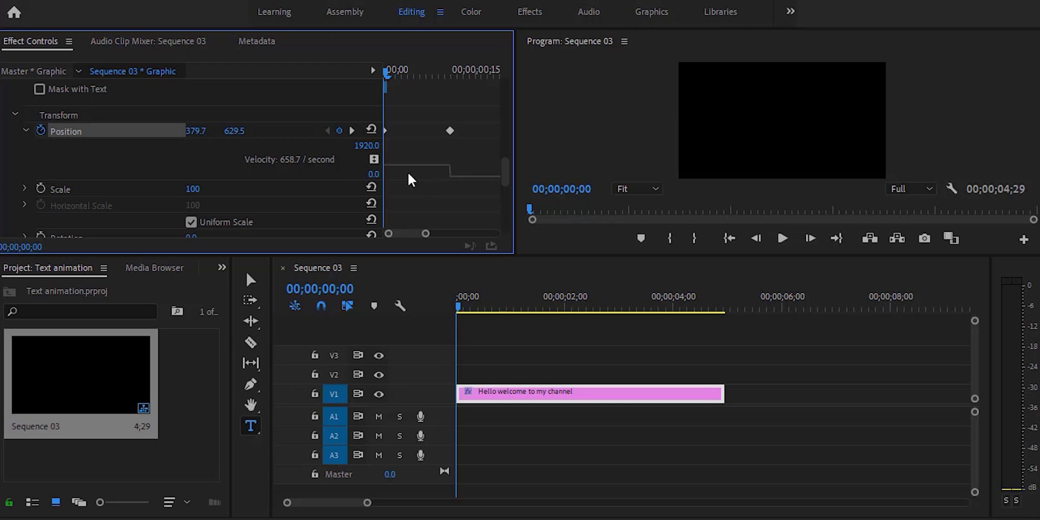
click(102, 135)
drag(445, 170, 405, 175)
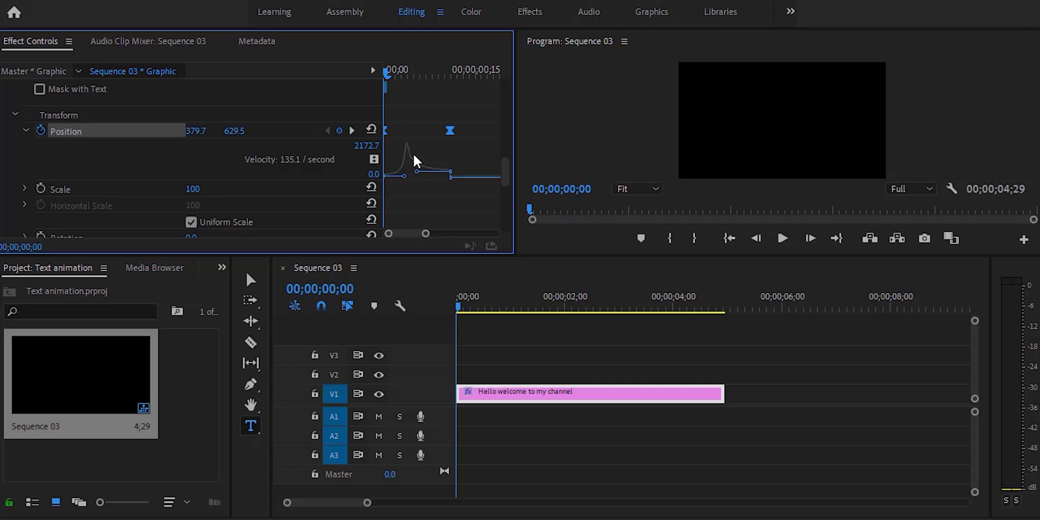
Soften the velocity peak at the exit keyframes near 00;00;03;24
drag(424, 234, 496, 235)
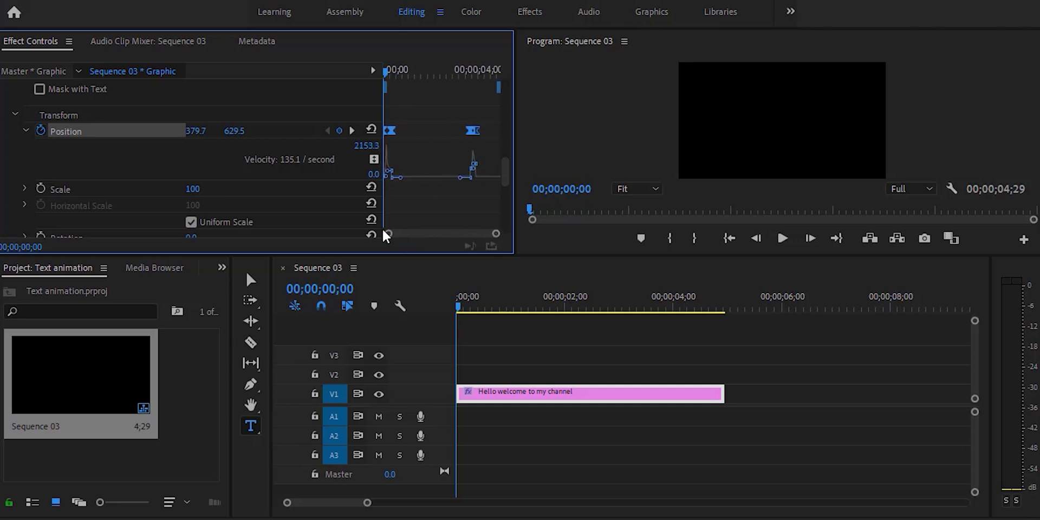
mouse_move(384, 232)
mouse_down()
mouse_move(399, 239)
mouse_move(371, 241)
mouse_up()
drag(385, 69, 476, 80)
drag(495, 235, 455, 246)
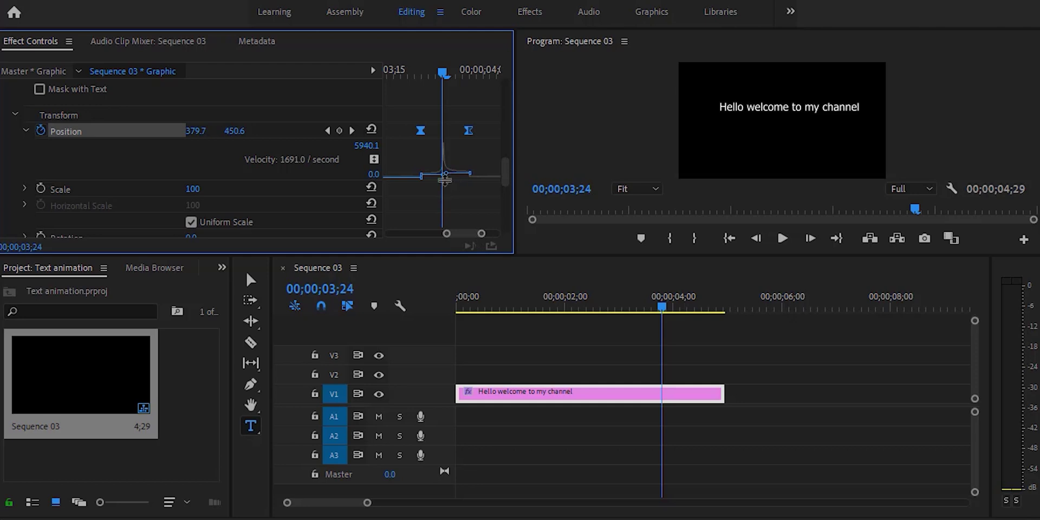
drag(445, 175, 440, 172)
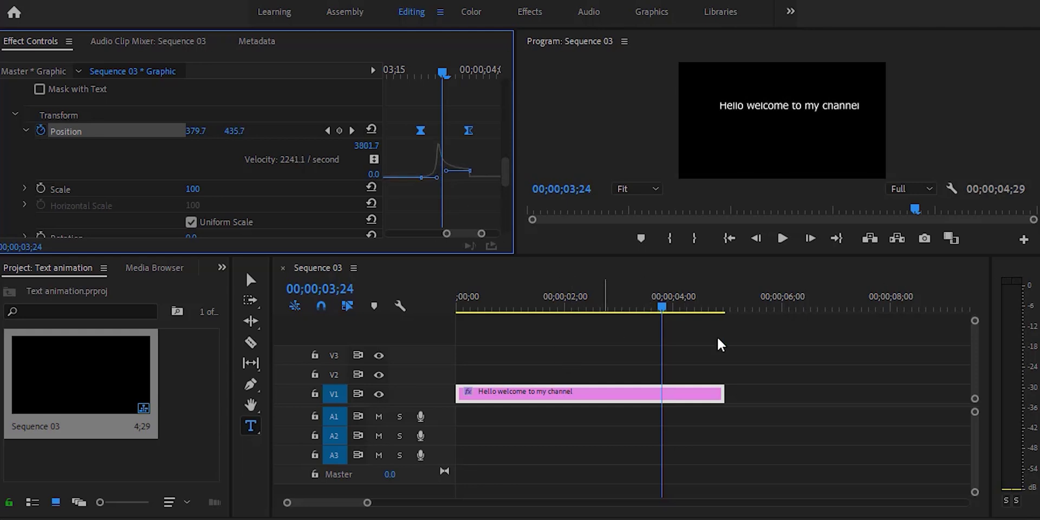
drag(664, 313, 394, 342)
key(space)
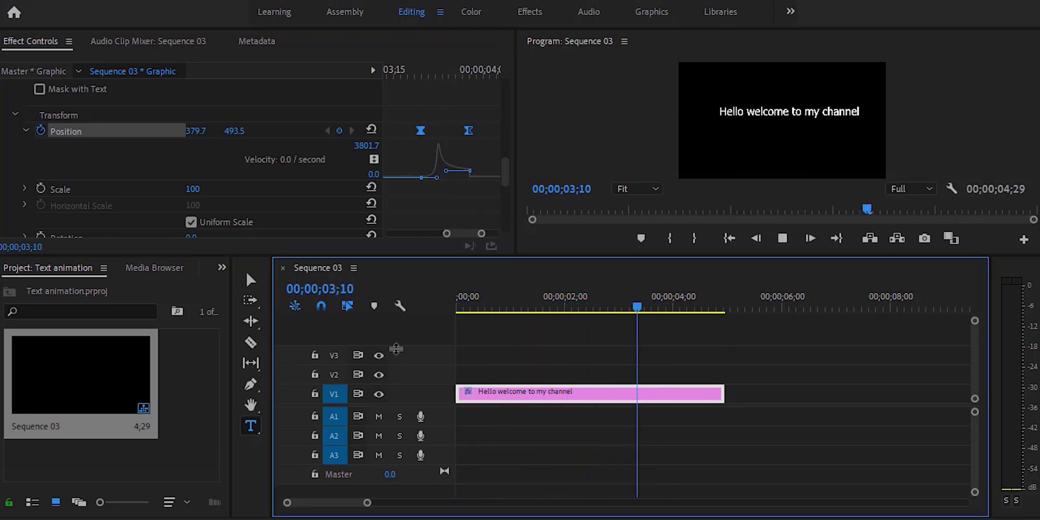
key(space)
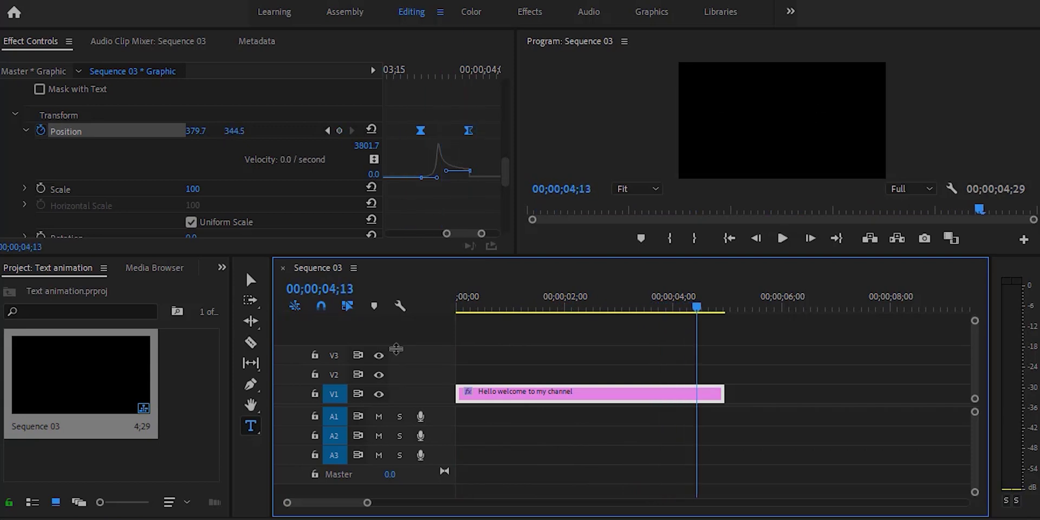
double_click(446, 234)
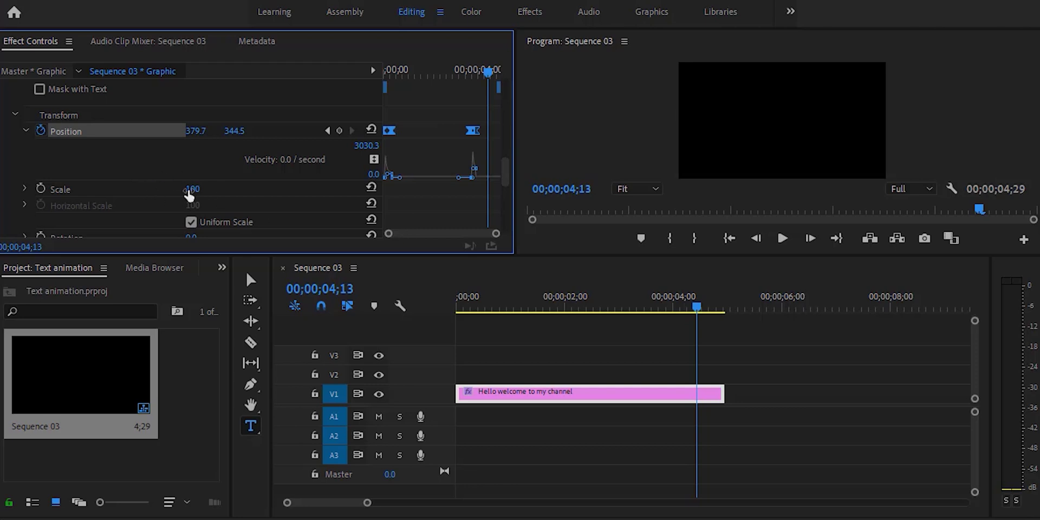
scroll(186, 121, up, 4)
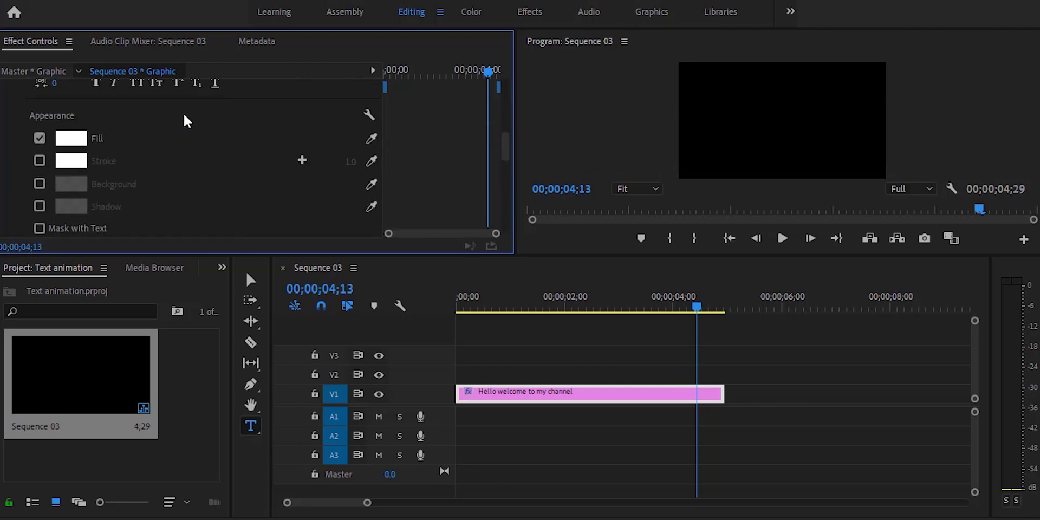
scroll(186, 121, up, 3)
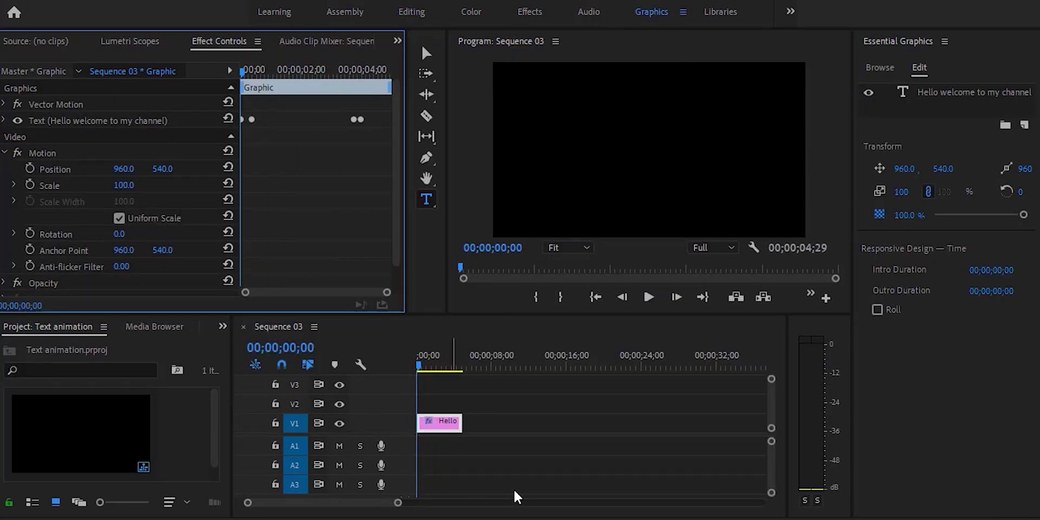
Alt-drag a copy of the Hello title clip onto V2, starting just before the V1 clip ends
click(440, 431)
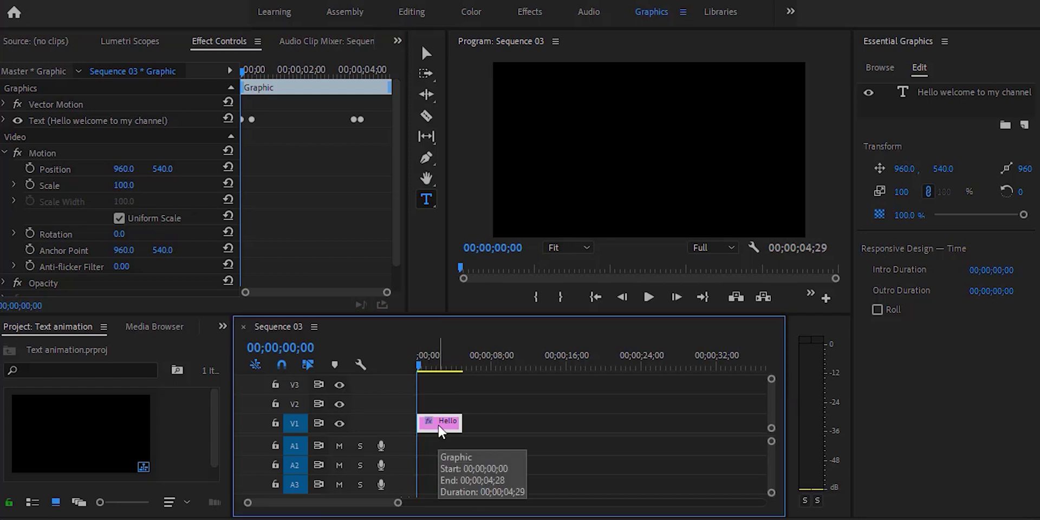
drag(440, 428, 476, 412)
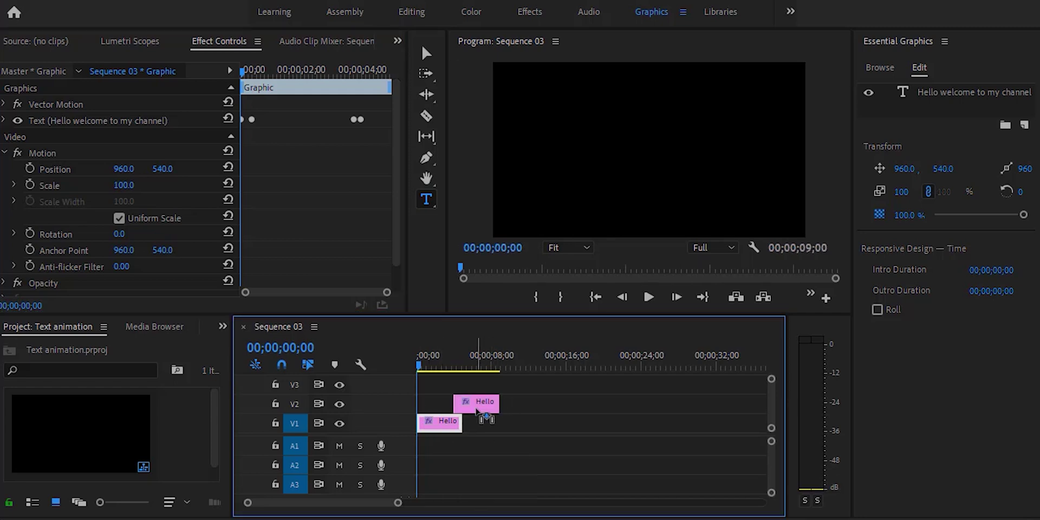
drag(423, 366, 479, 408)
click(418, 368)
key(space)
key(=)
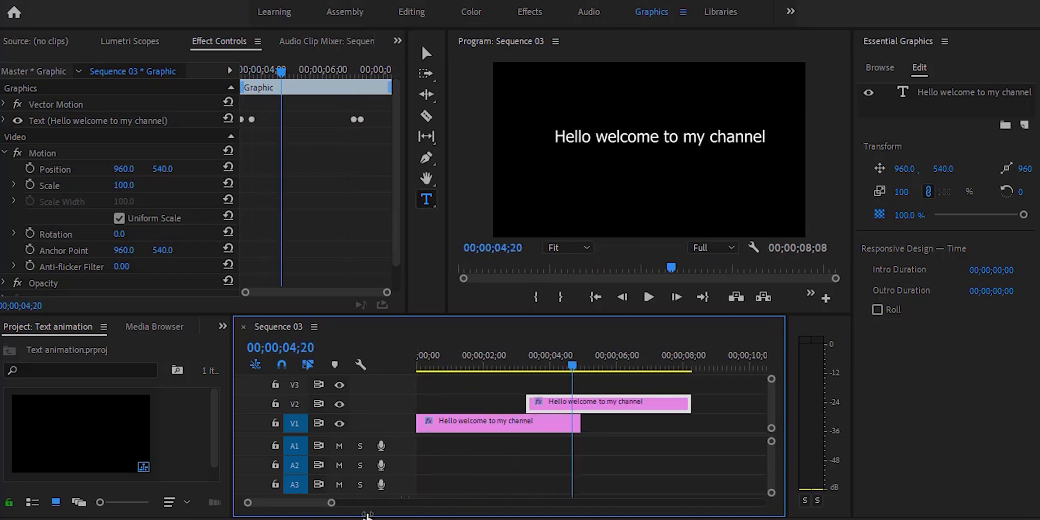
drag(615, 413, 589, 416)
Replace the V2 title text with 'Like this video if you like' and play it back
triple_click(637, 142)
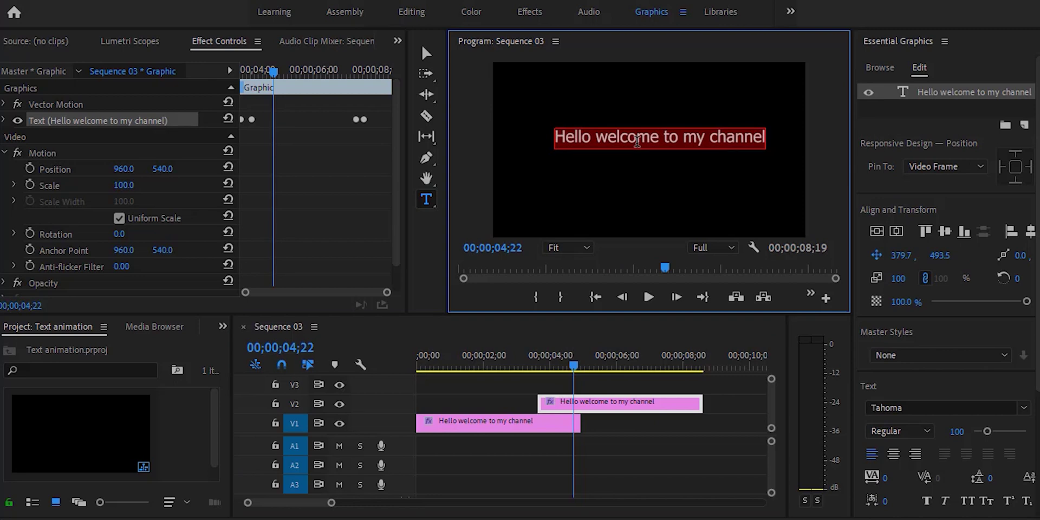
text(Likw)
text(e thi)
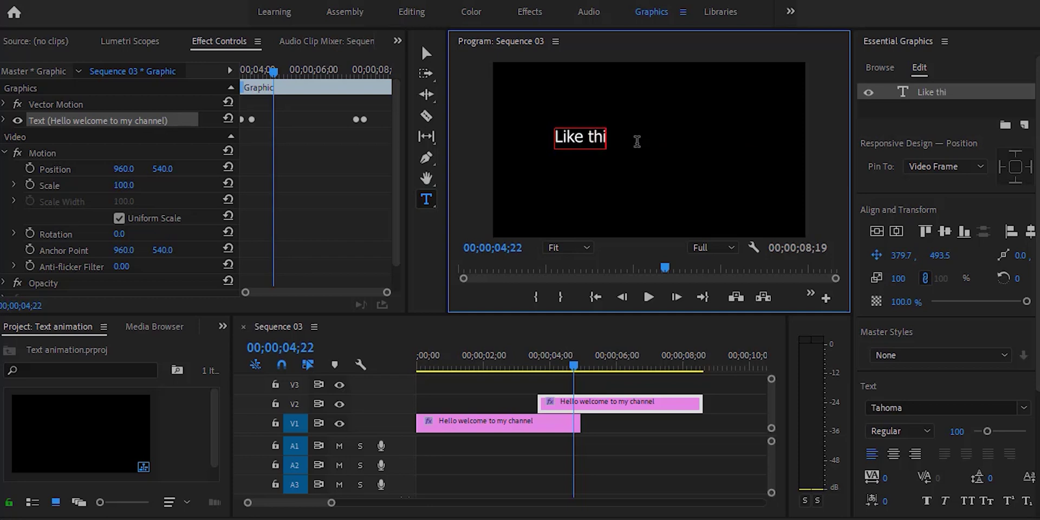
text(s video if you like)
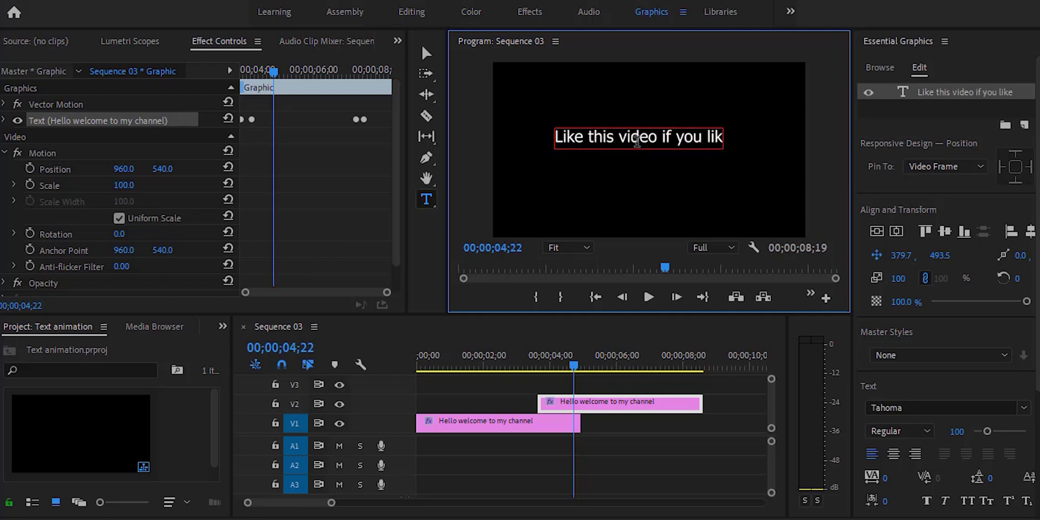
click(517, 362)
key(space)
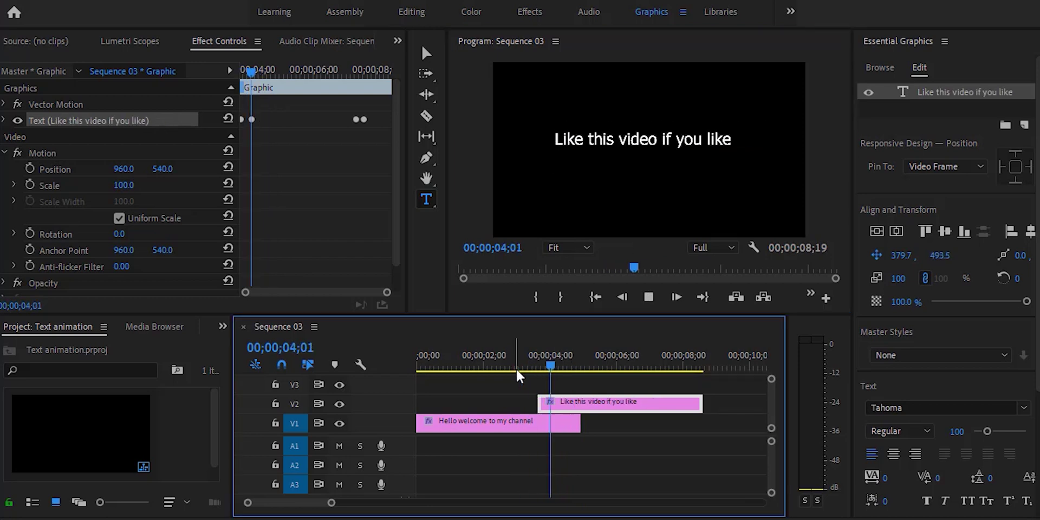
click(662, 362)
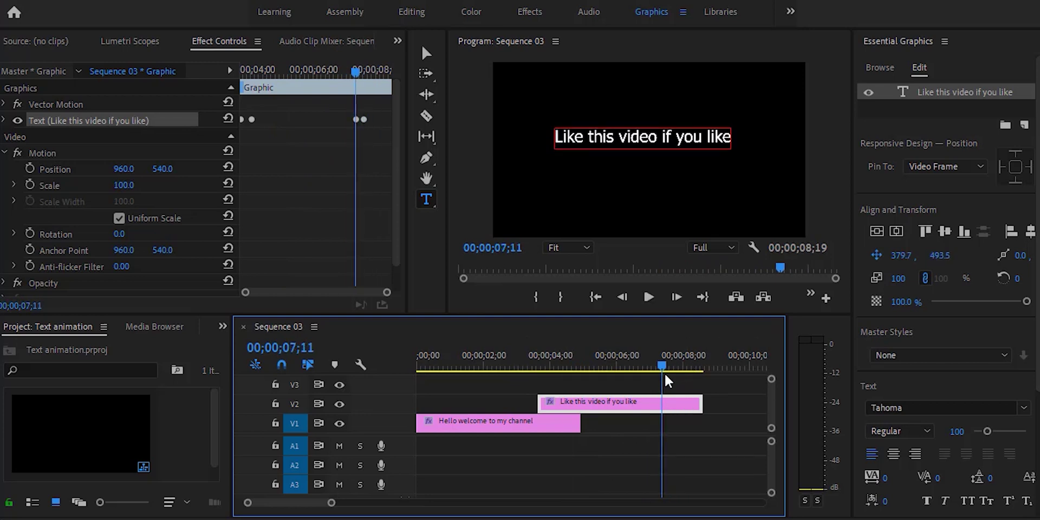
Duplicate the title onto V1 at 7 seconds and change its text to 'Don't Forget to Subscribe'
drag(659, 399, 657, 422)
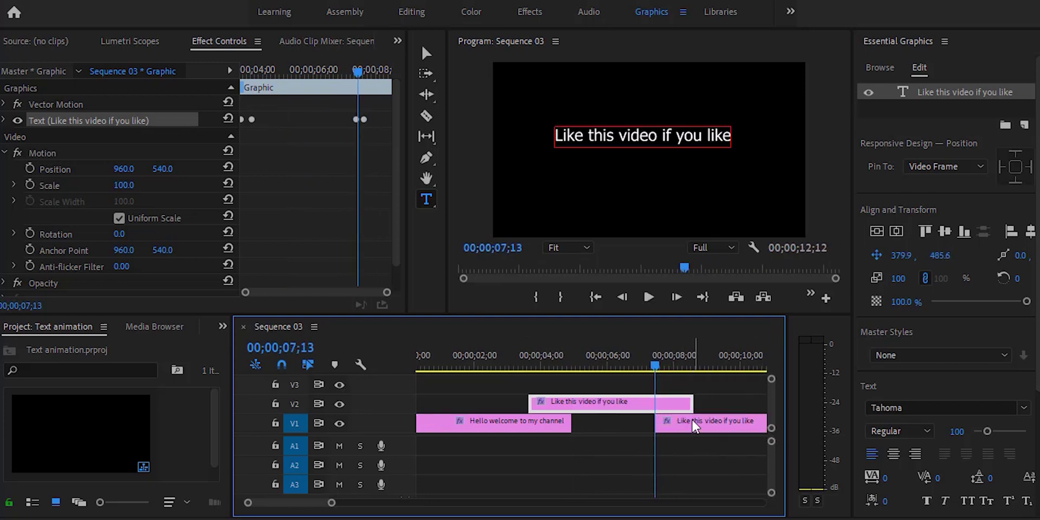
drag(658, 374, 674, 373)
click(705, 423)
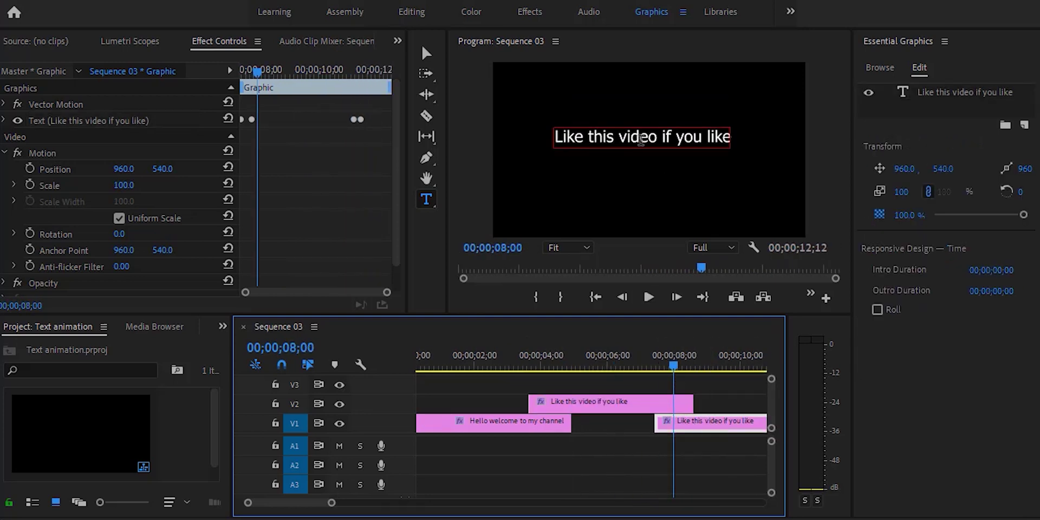
double_click(642, 140)
text(Don’t)
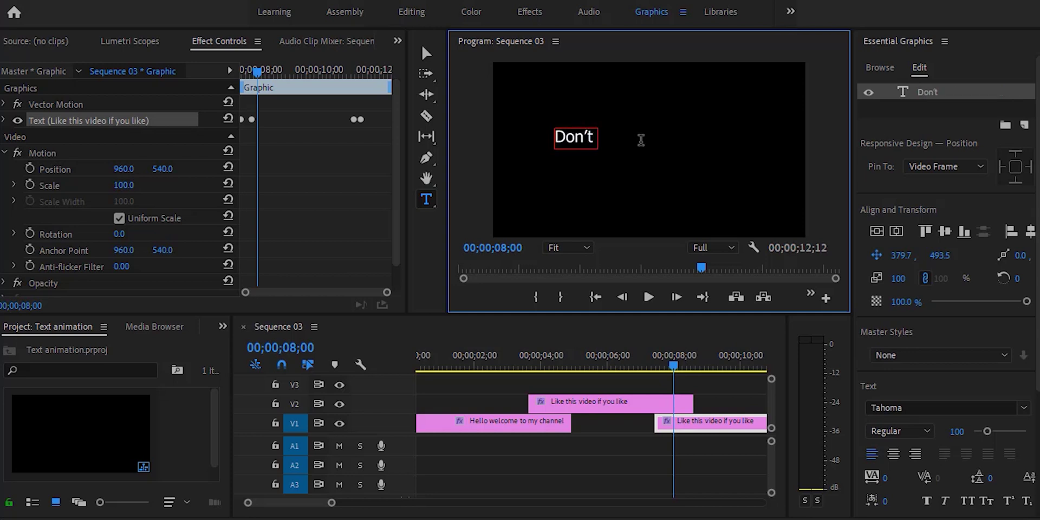
text('t Forget to Subscribe)
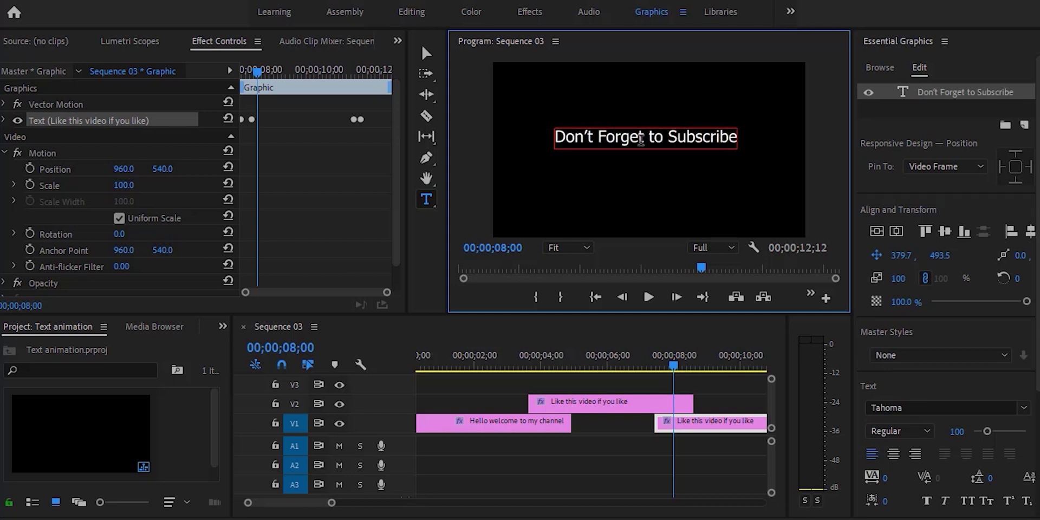
Play the sequence from the start to preview all three titles
drag(673, 366, 407, 373)
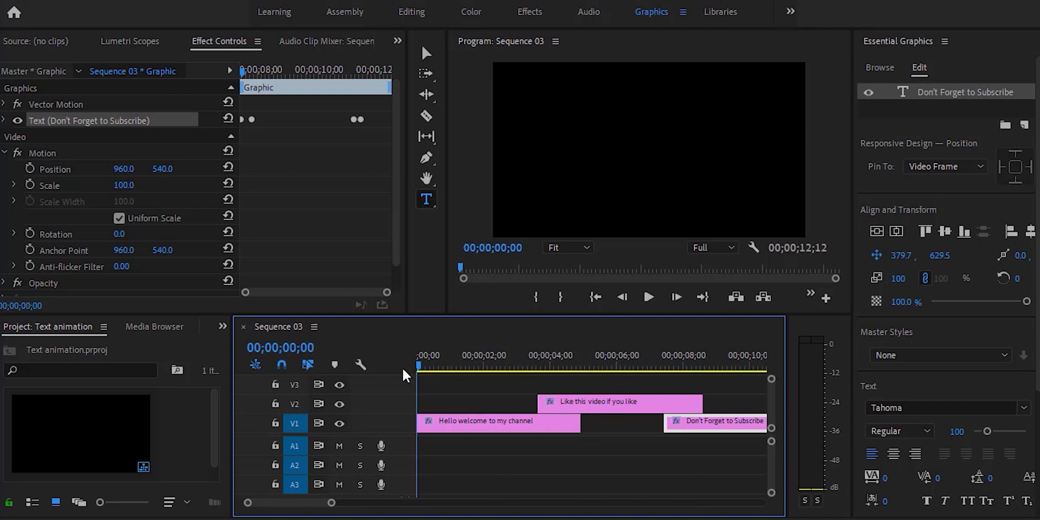
key(space)
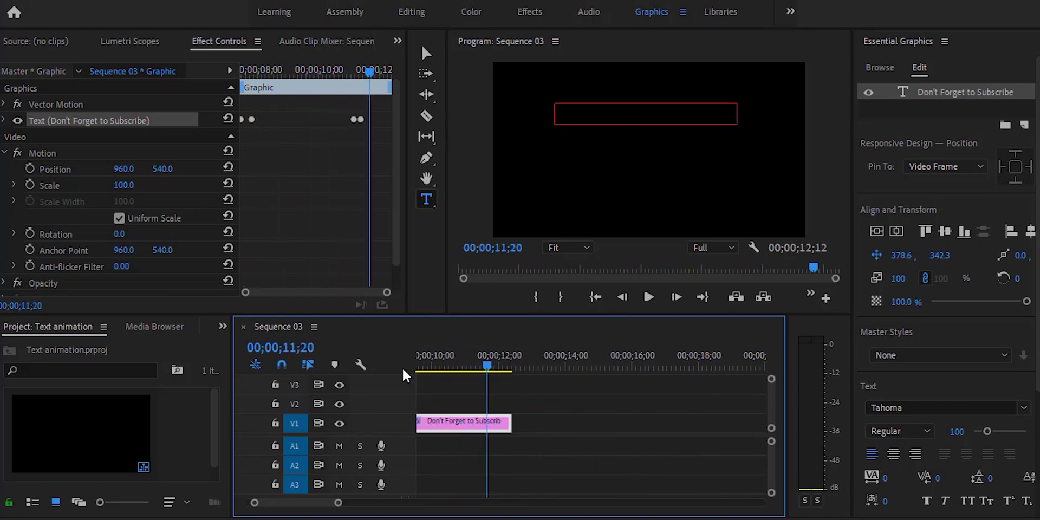
drag(514, 371, 462, 371)
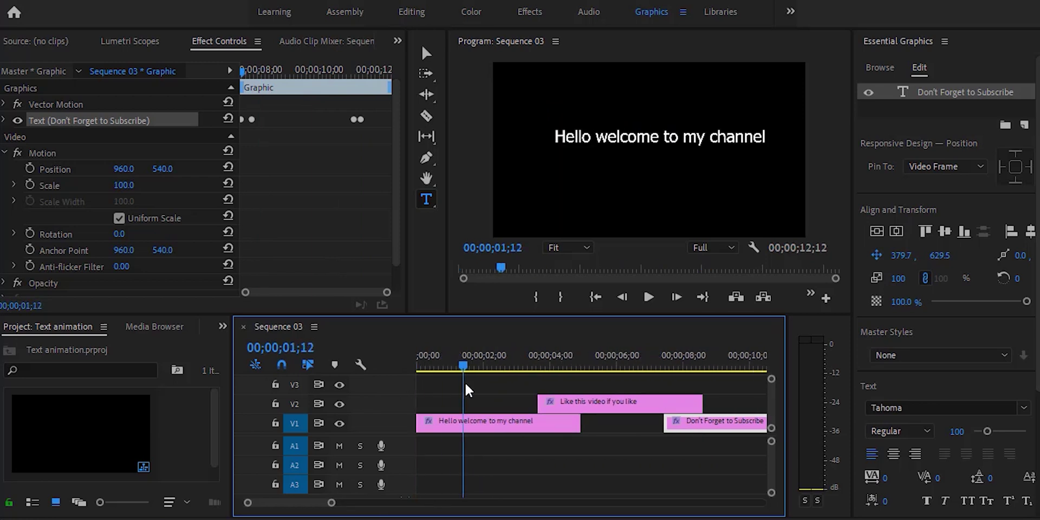
Draw a wide four-corner rectangle bar across the frame with the Pen tool
click(426, 157)
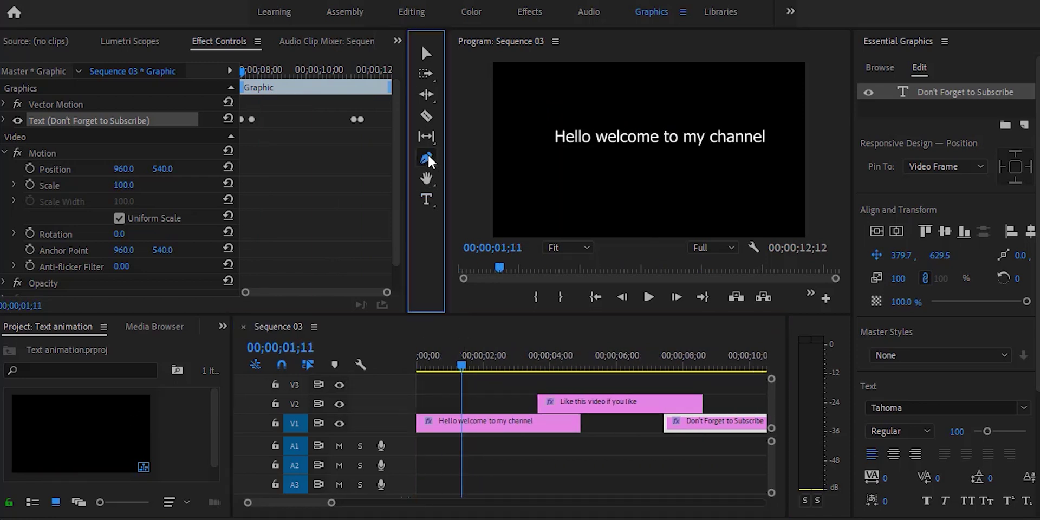
click(494, 127)
click(804, 125)
click(808, 154)
click(492, 153)
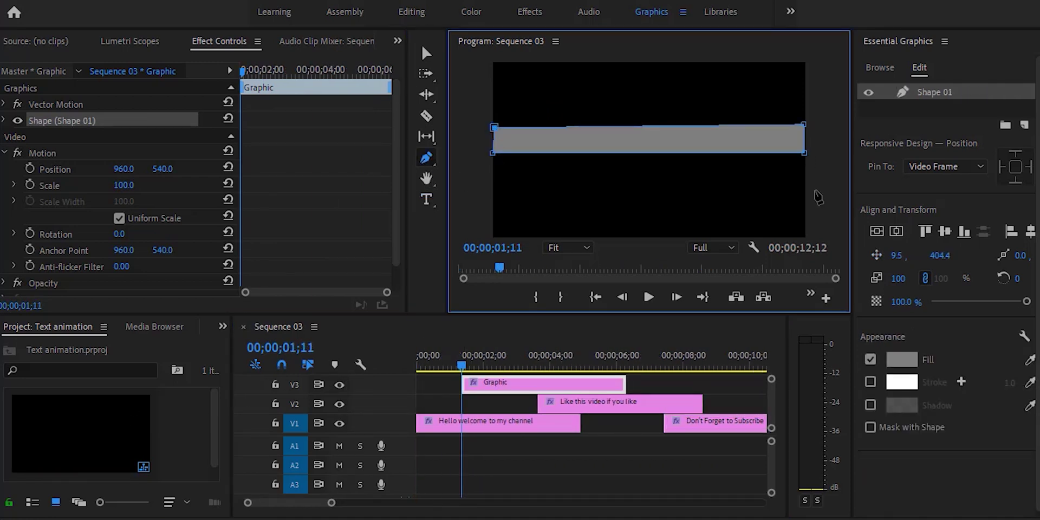
drag(493, 154, 487, 128)
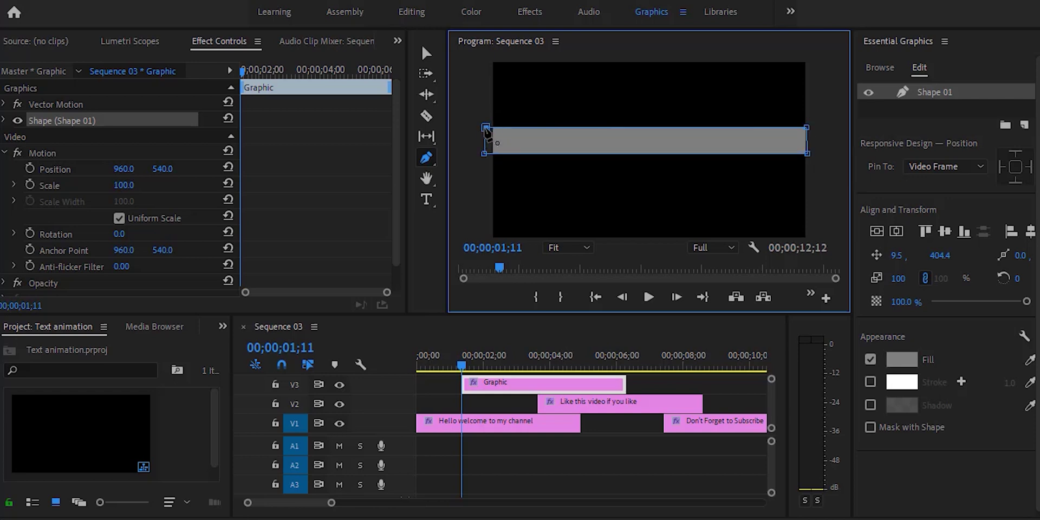
Set the bar's Fill colour to blue in Essential Graphics
click(903, 360)
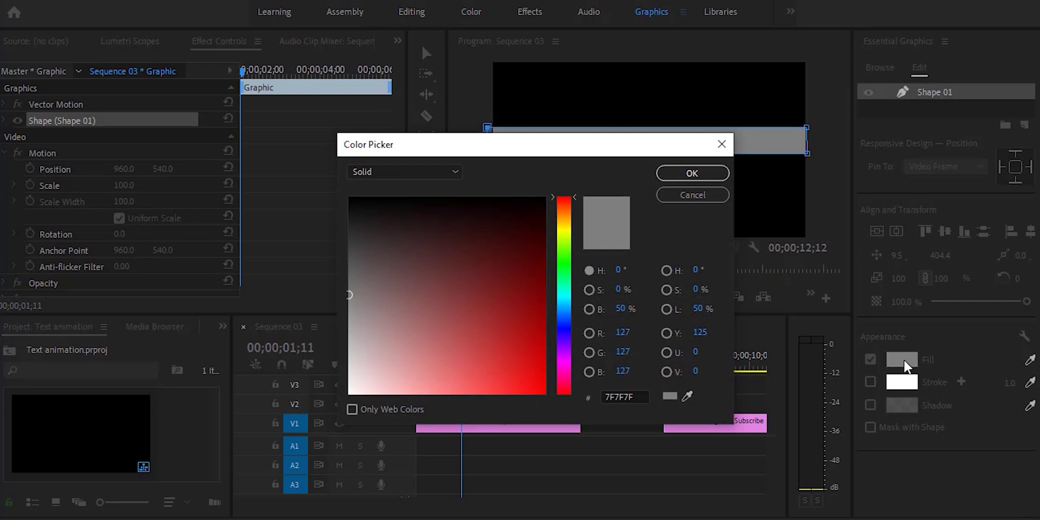
click(699, 195)
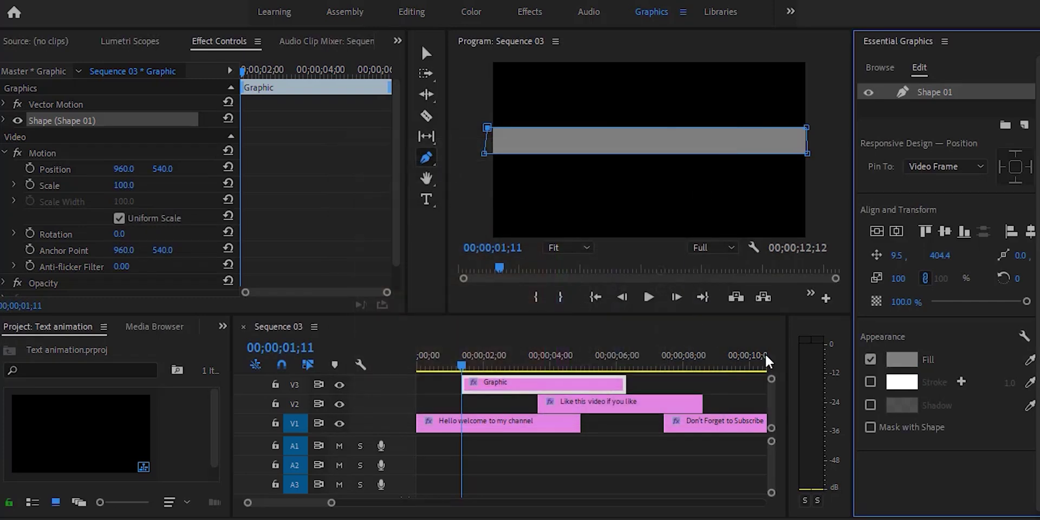
click(896, 364)
click(693, 174)
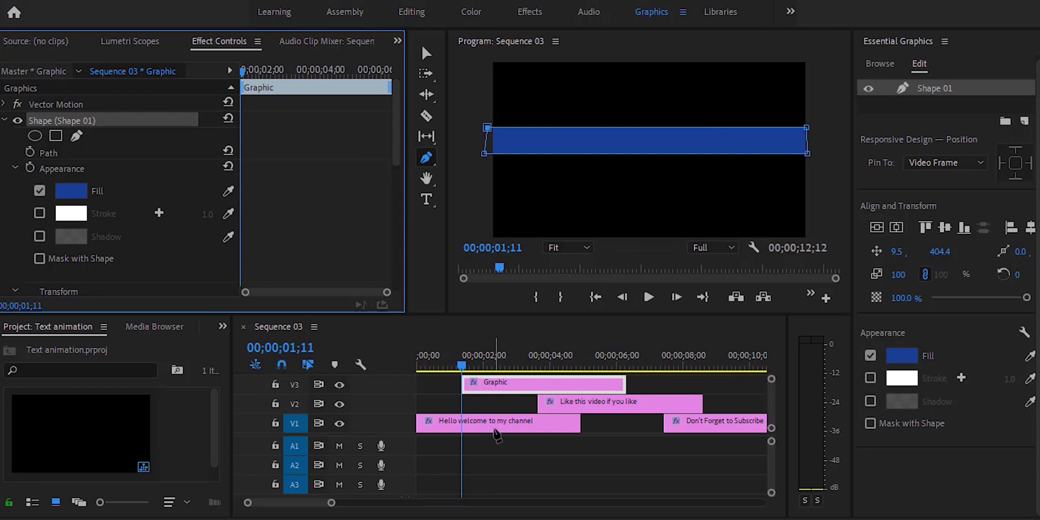
click(520, 388)
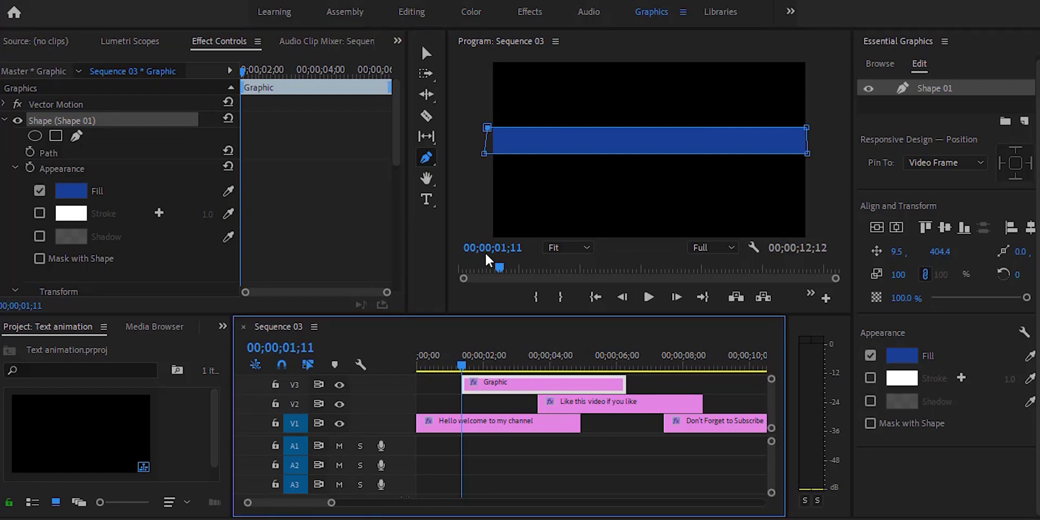
Move the three title clips up one track and place the blue bar clip on V1 beneath them
click(427, 54)
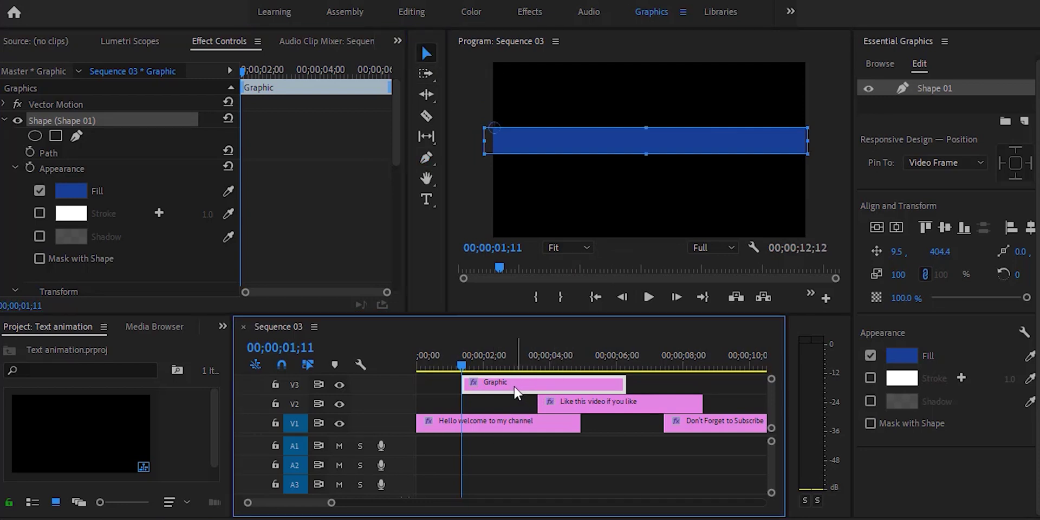
drag(514, 386, 468, 386)
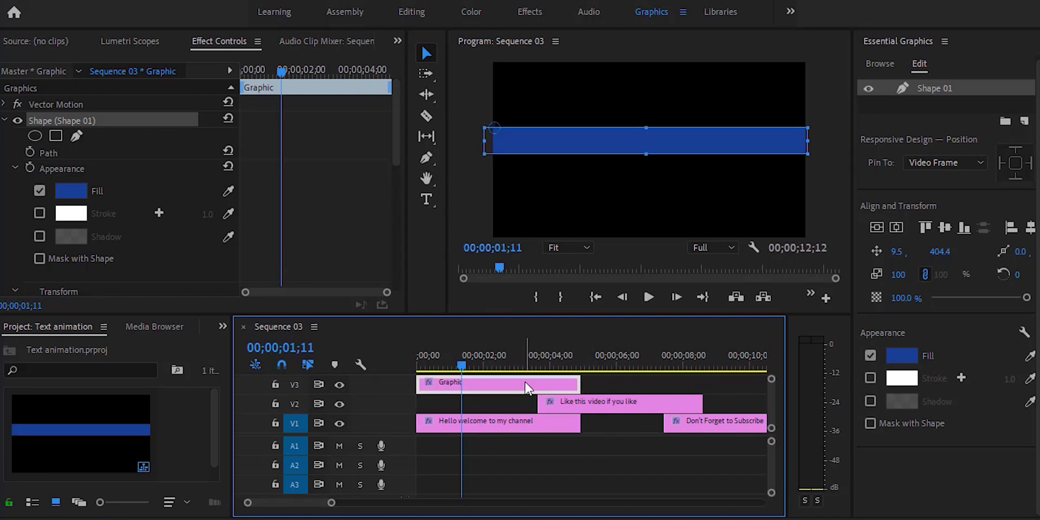
drag(332, 503, 433, 505)
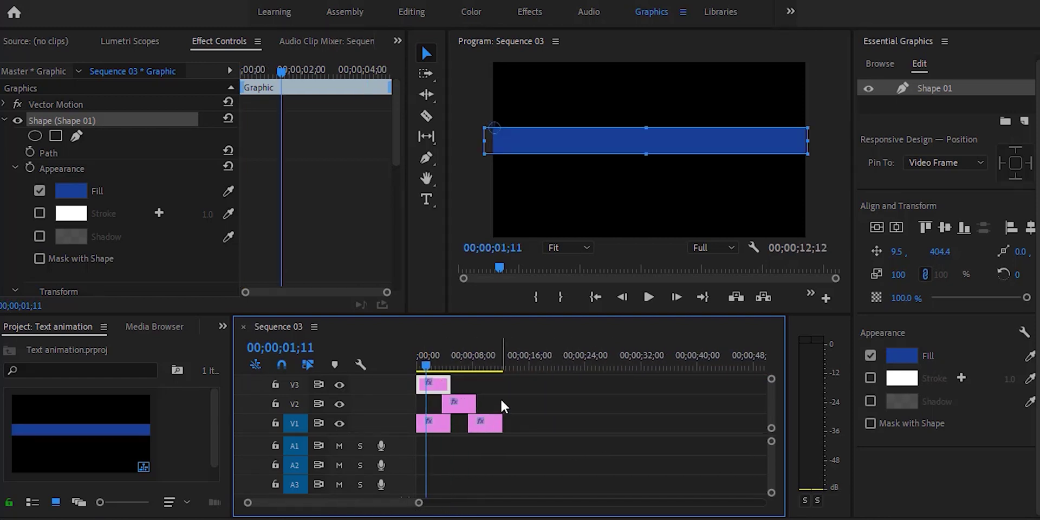
mouse_move(504, 407)
mouse_down()
mouse_move(439, 428)
mouse_move(509, 389)
mouse_up()
drag(430, 385, 554, 425)
Play the sequence from the bar clip's start to preview text over the bar
drag(418, 503, 365, 503)
click(439, 359)
click(536, 368)
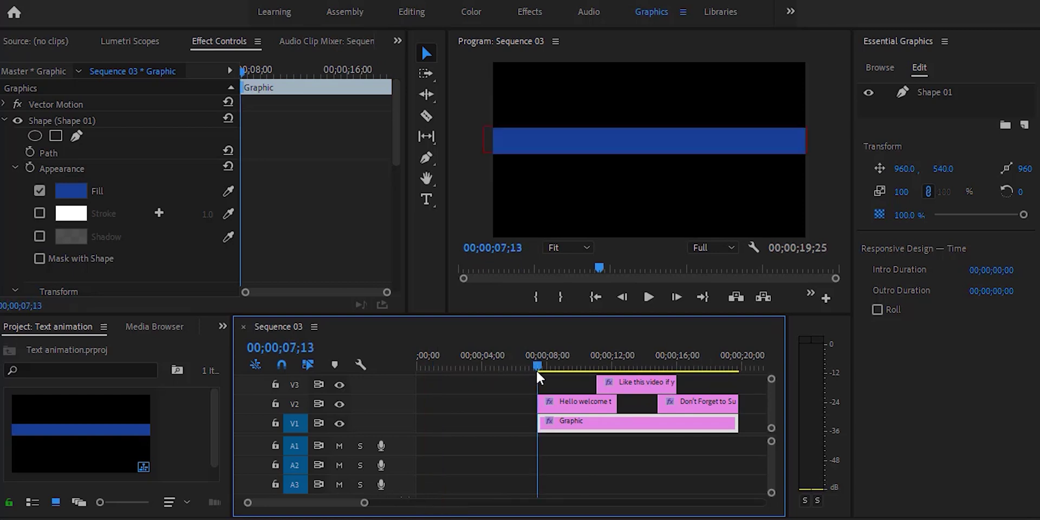
key(space)
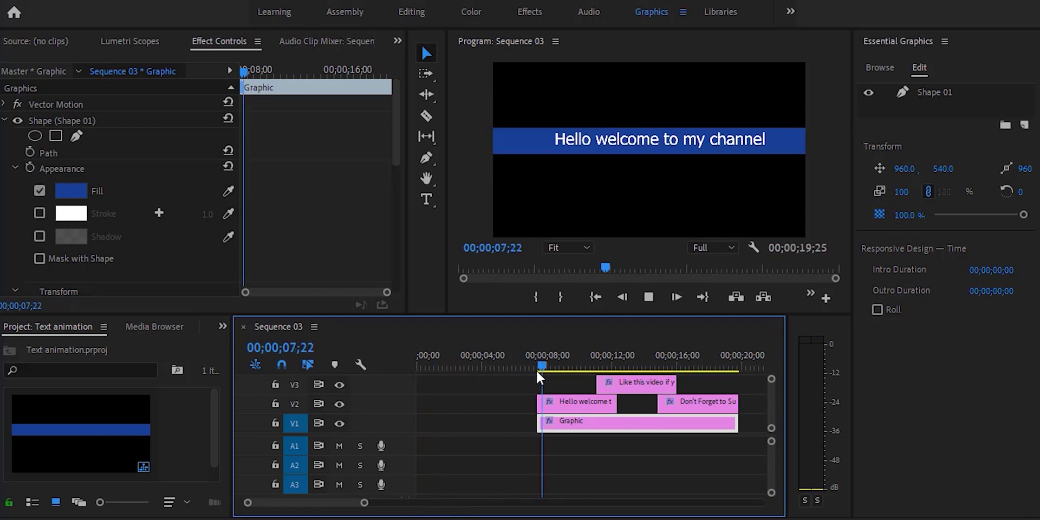